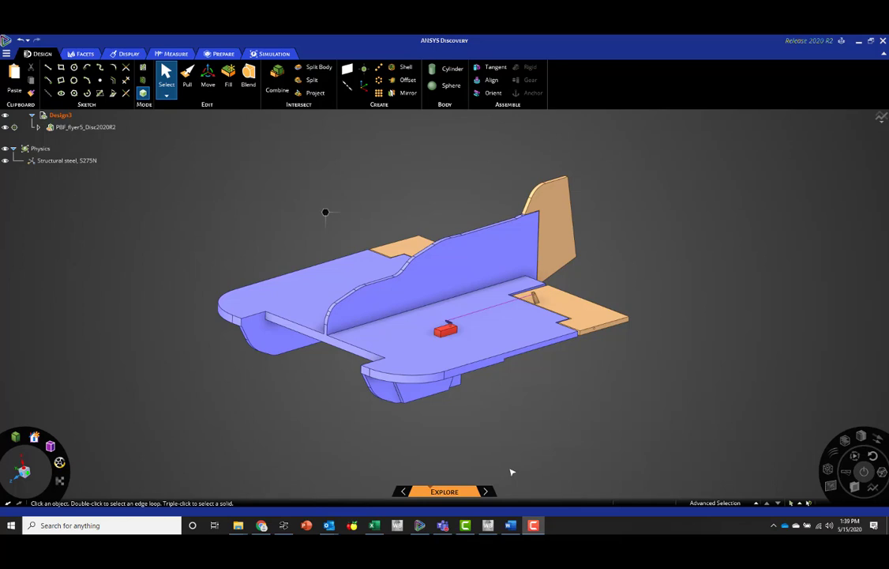
Create an external flow enclosure around the aircraft, choosing the inlet direction at its nose and the ground plane beneath it.
left_click(272, 54)
left_click(27, 88)
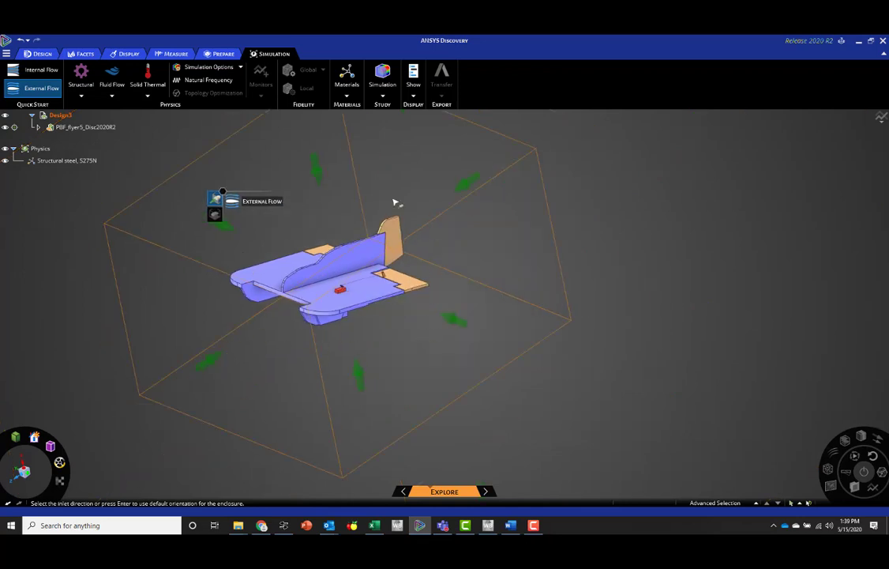
left_click(217, 364)
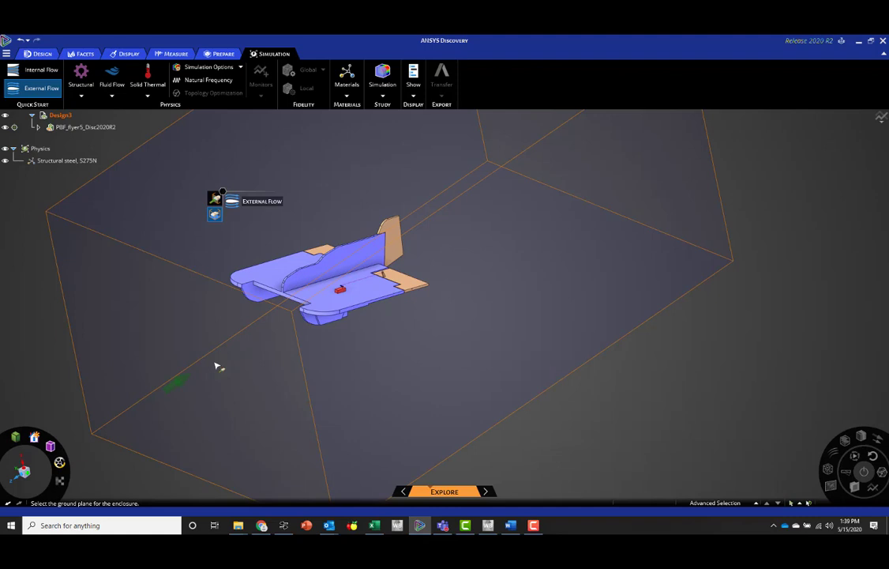
left_click(261, 465)
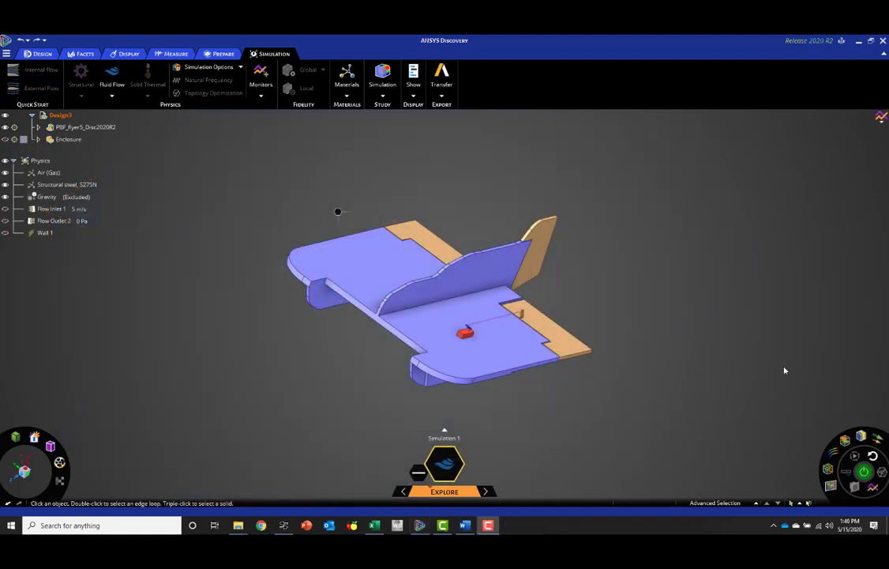
Solve the external flow simulation and resize the circular streamline source in front of the aircraft.
left_click(865, 473)
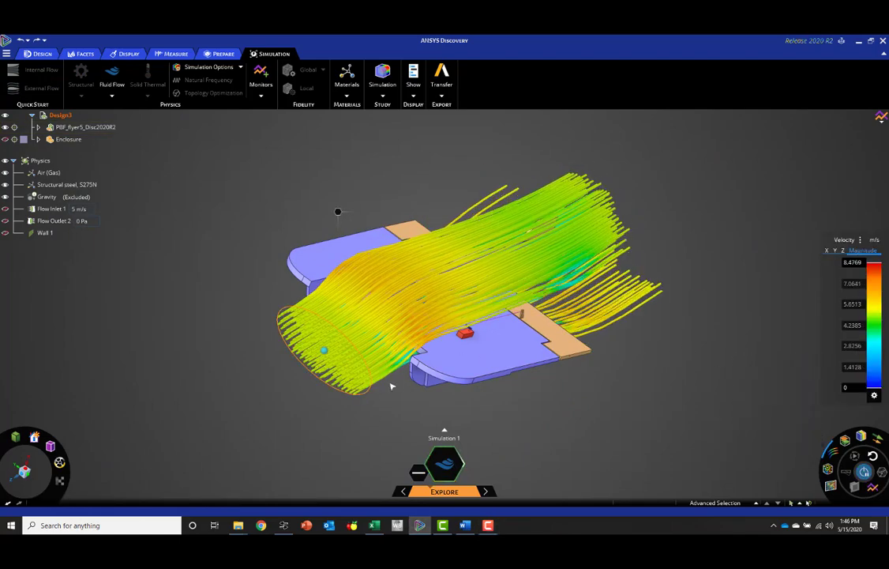
left_click_drag(370, 391, 397, 415)
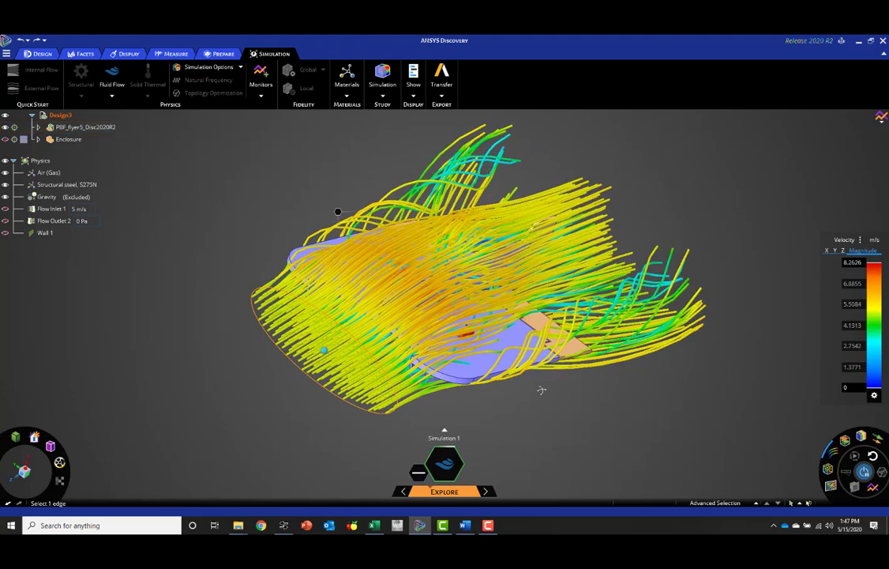
middle_click_drag(540, 391, 507, 360)
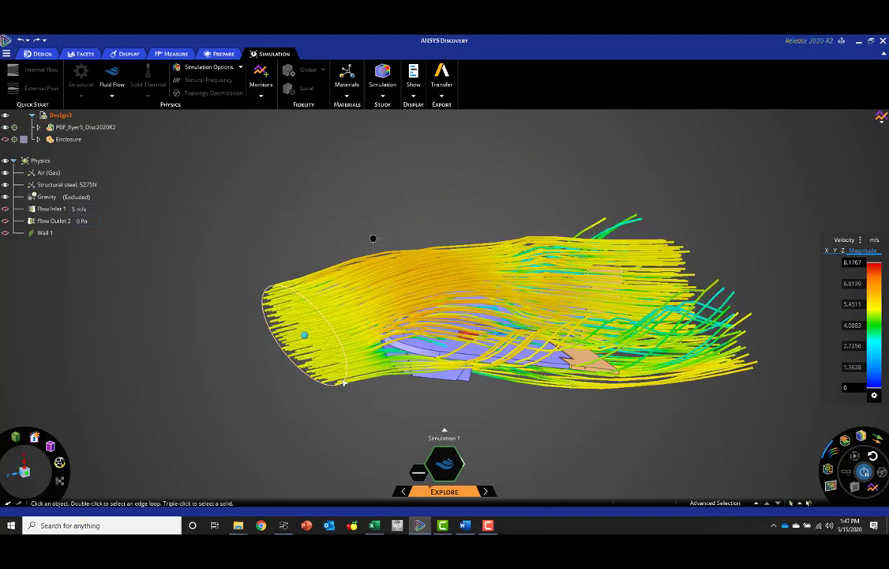
left_click_drag(342, 379, 330, 371)
middle_click_drag(330, 371, 488, 392)
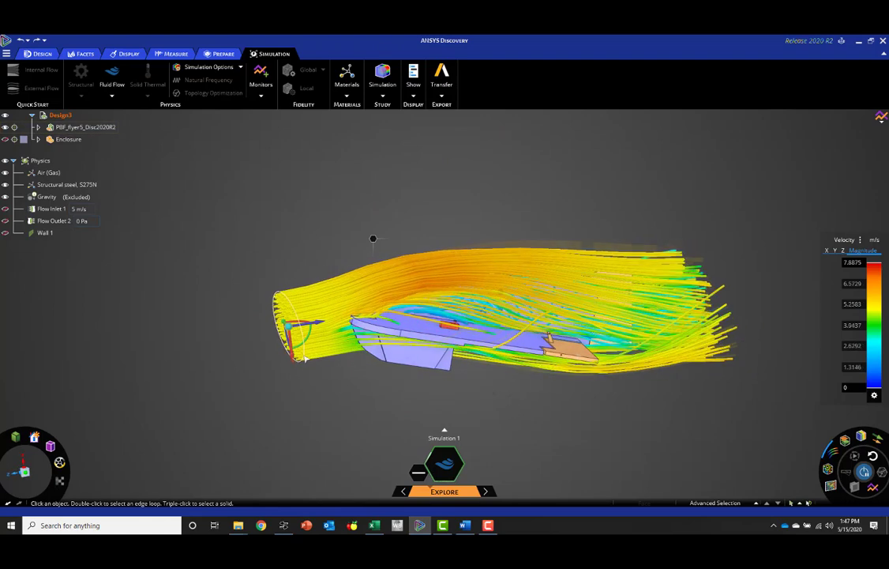
Rotate the near-side trailing-edge flap upward about its hinge with the Move tool.
left_click(578, 356)
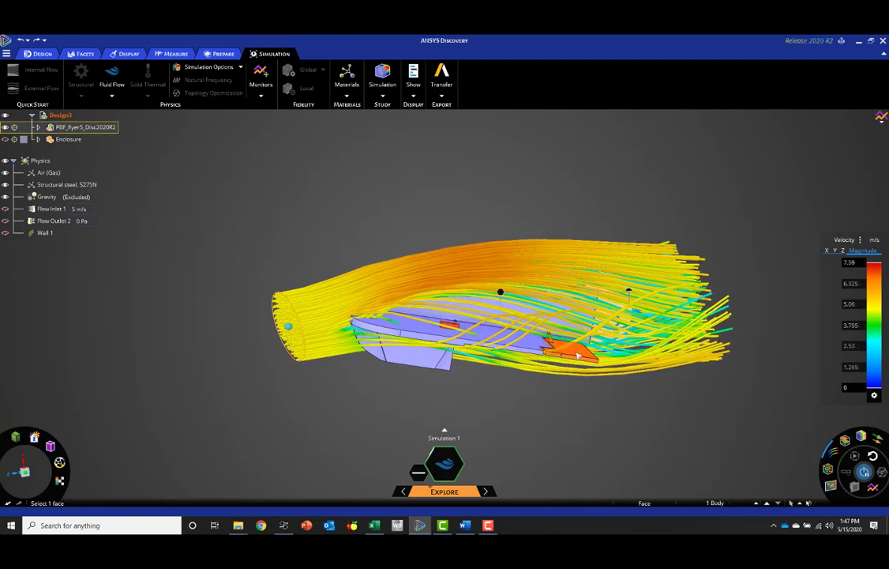
key("m")
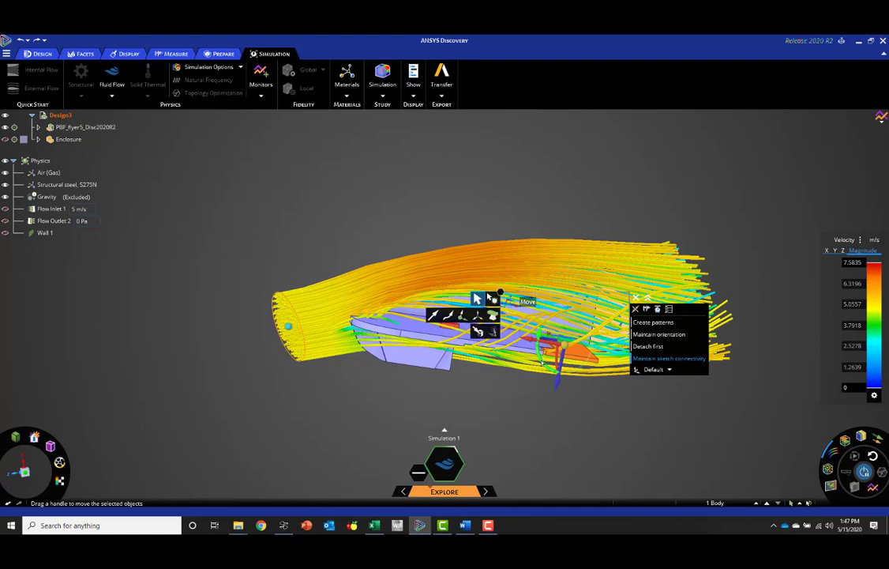
left_click_drag(554, 368, 561, 363)
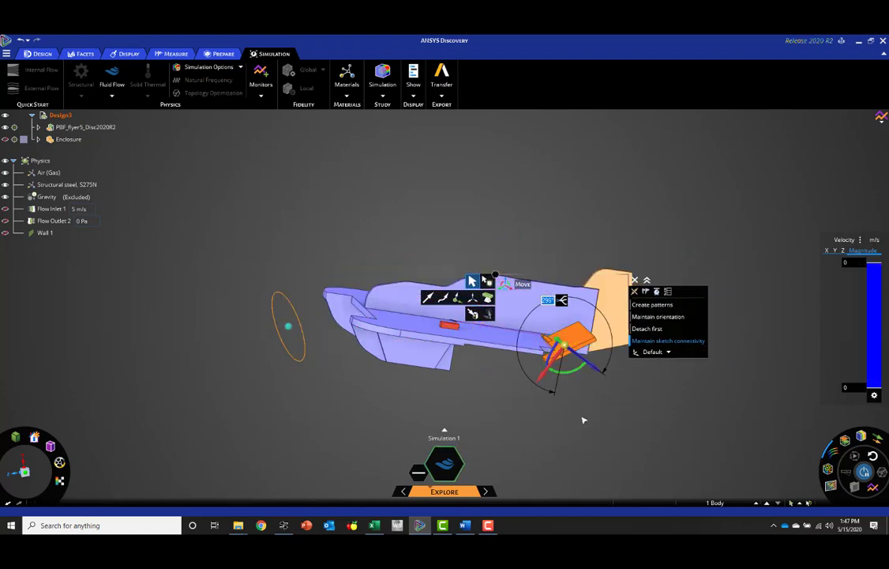
key("Escape")
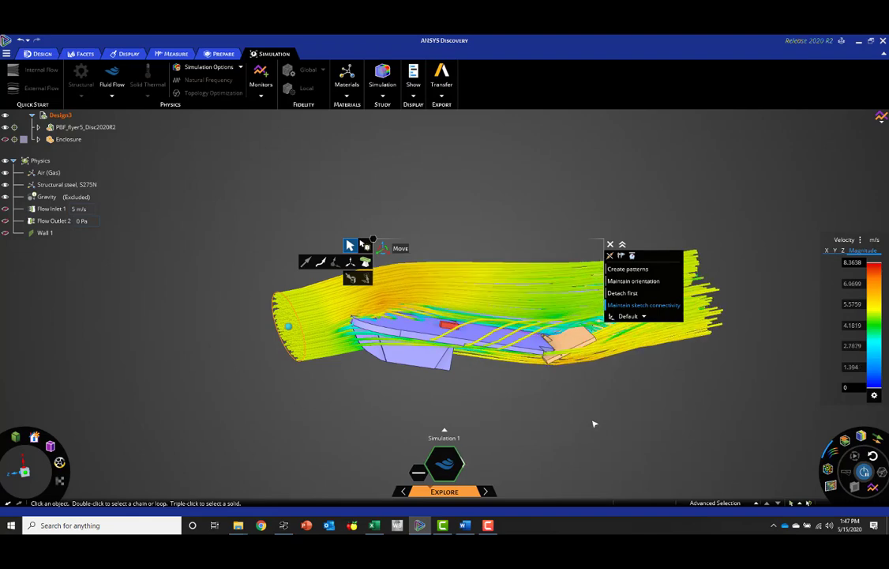
mouse_move(597, 412)
middle_mouse_down()
mouse_move(578, 407)
mouse_move(600, 418)
mouse_move(580, 417)
middle_mouse_up()
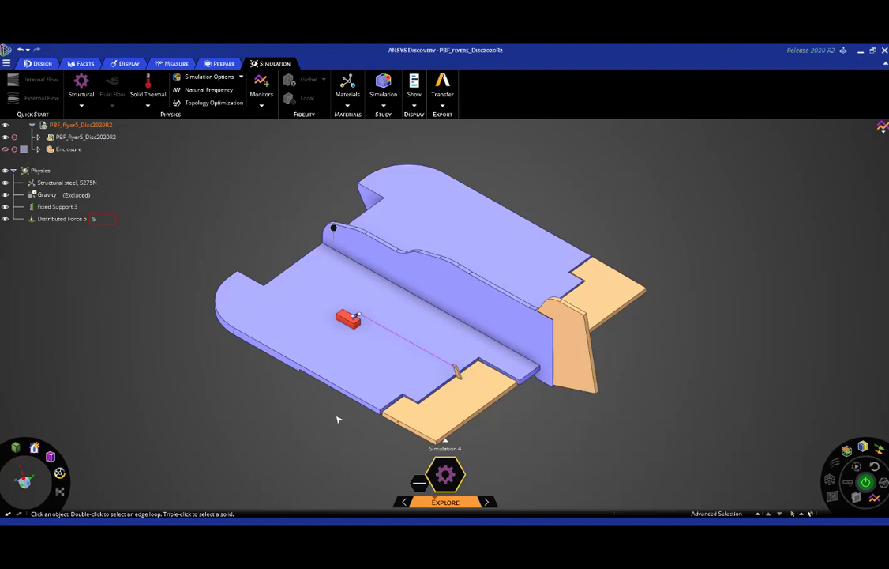
Examine the servo arm mounted on the wing and review where its fixed support and distributed force are applied.
scroll(351, 407, "up", 5)
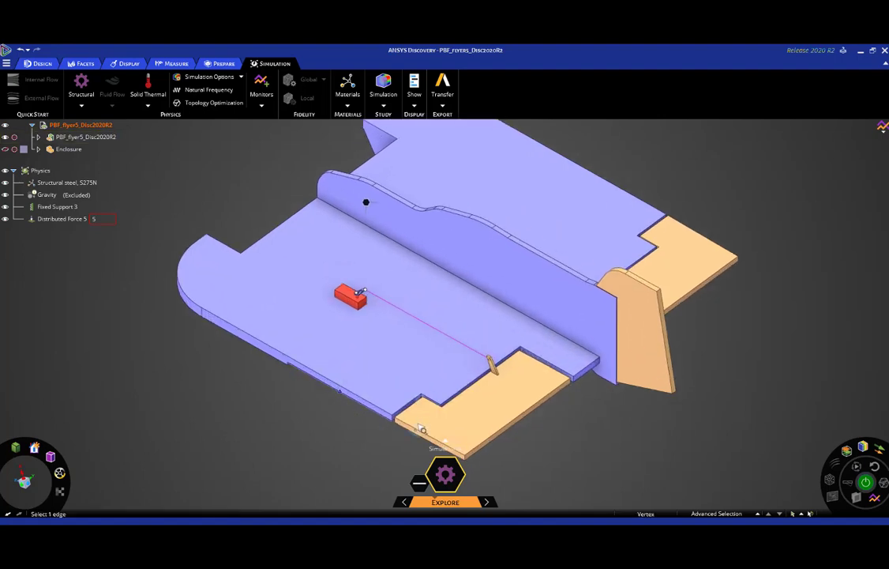
middle_click_drag(422, 328, 494, 429, "ctrl")
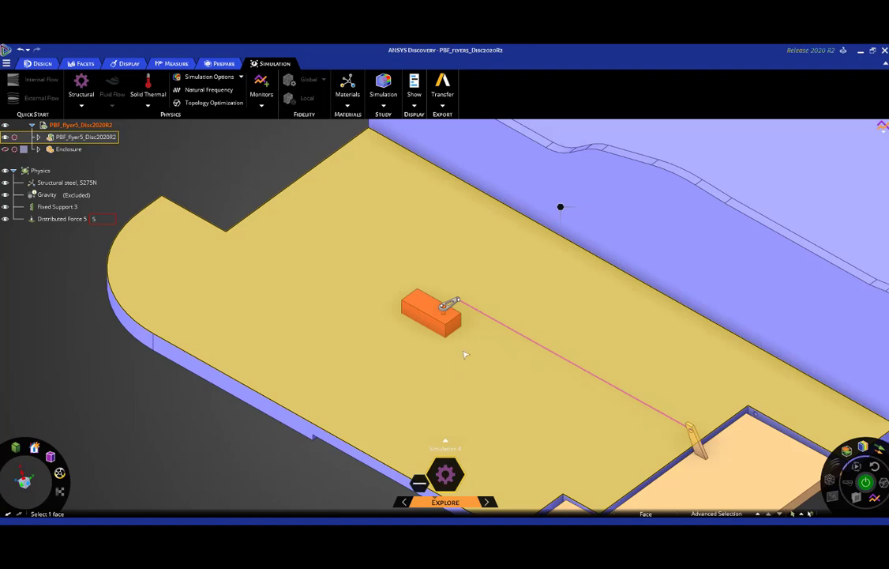
scroll(466, 352, "up", 4)
key("Escape")
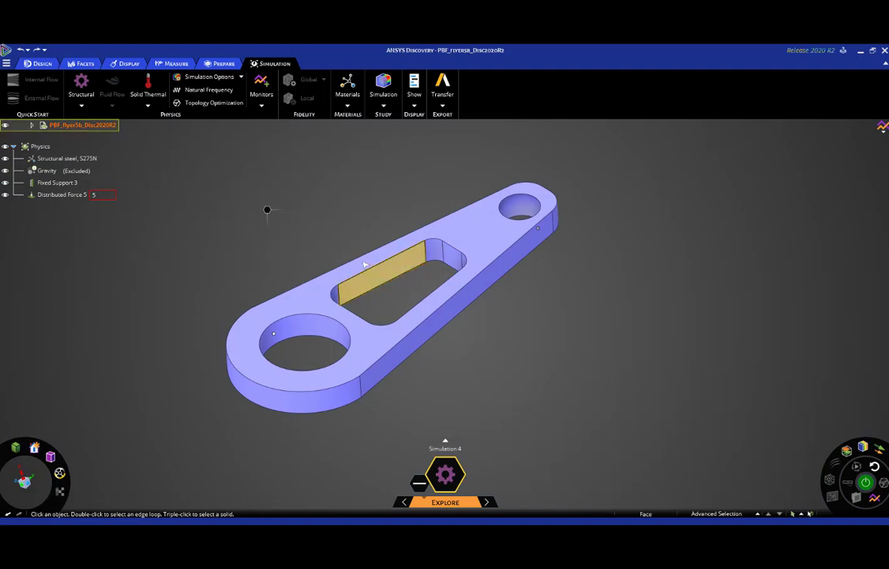
left_click(57, 184)
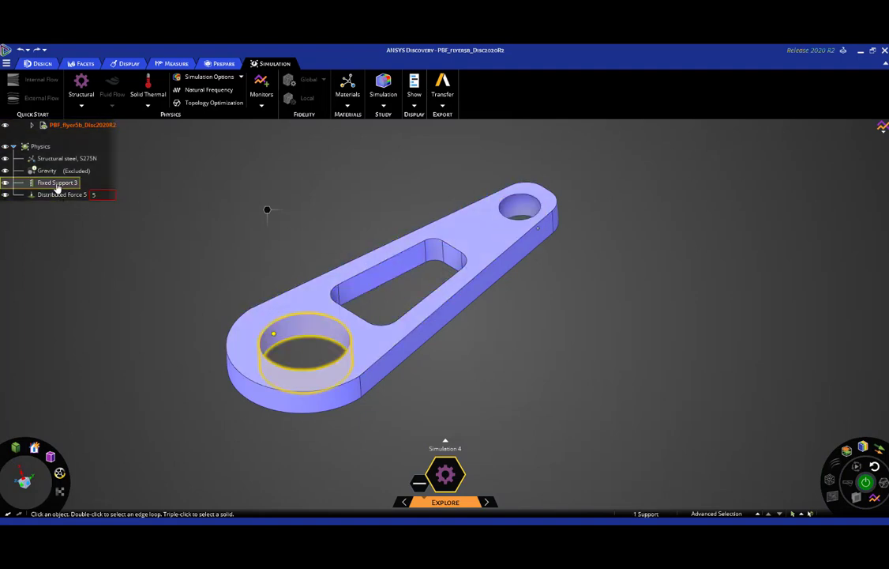
left_click(59, 196)
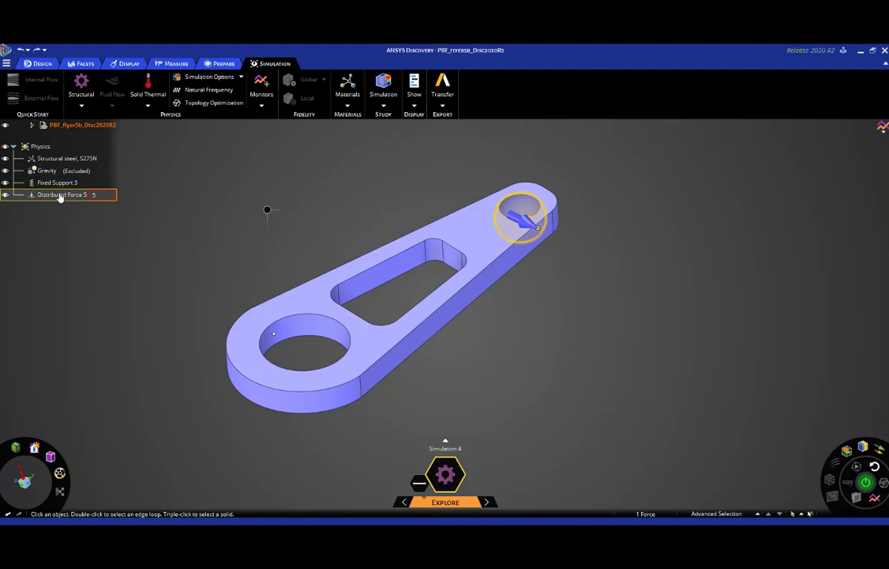
left_click(178, 248)
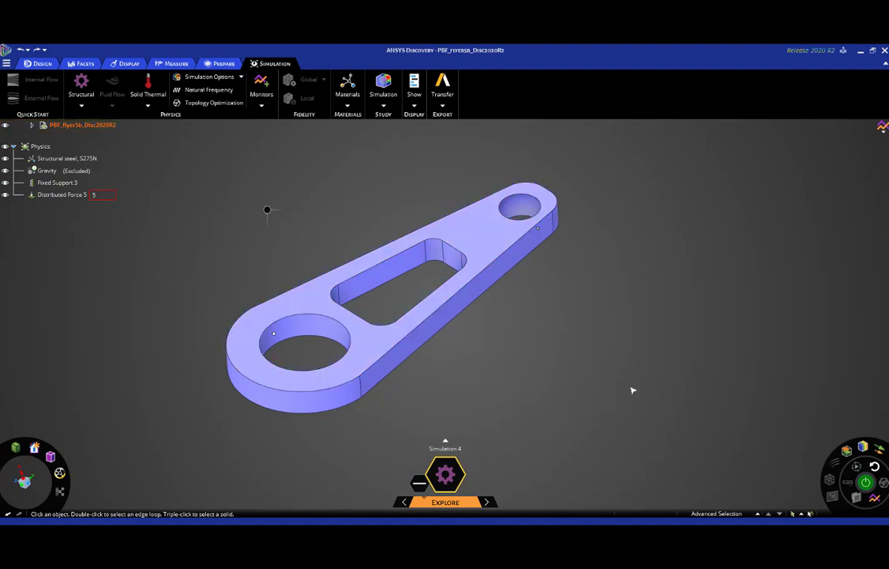
Solve the servo arm's structural simulation and show Von Mises stress around the central cutout.
left_click(866, 484)
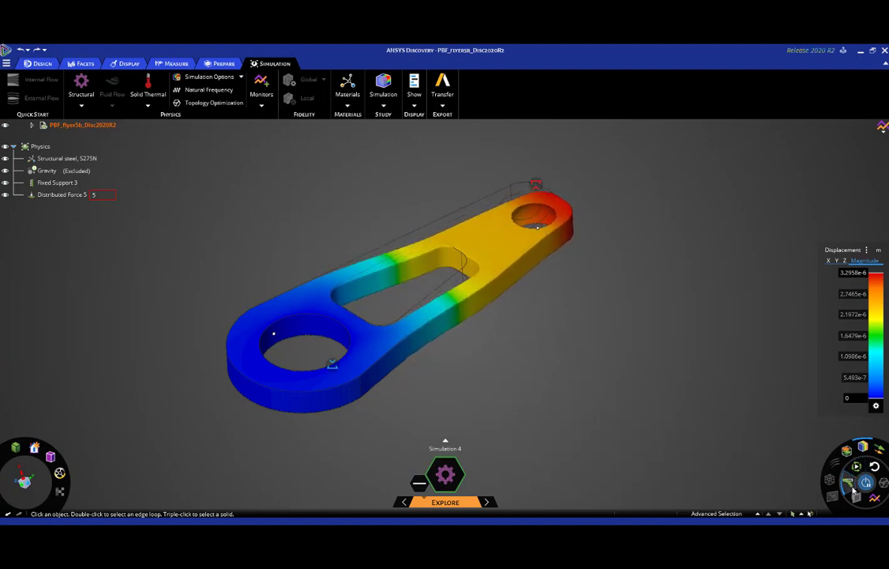
left_click(841, 251)
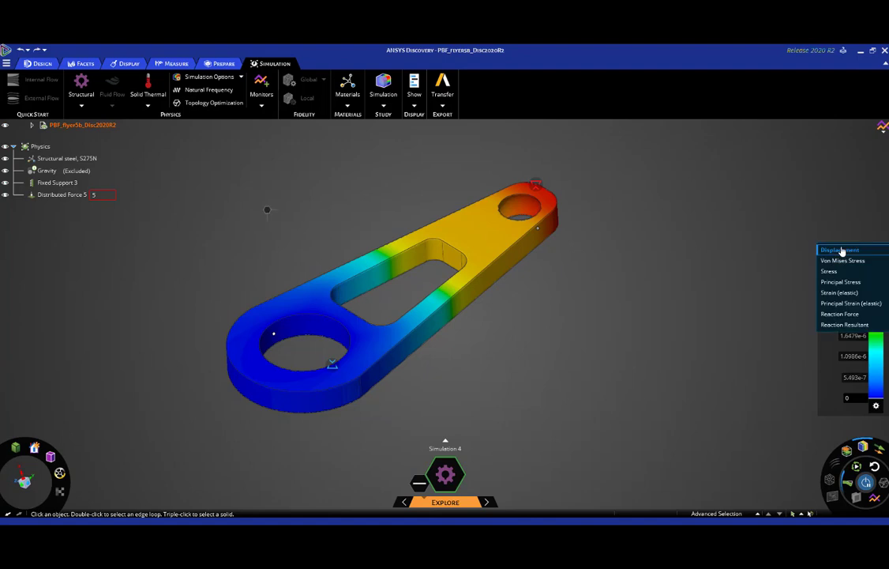
left_click(840, 261)
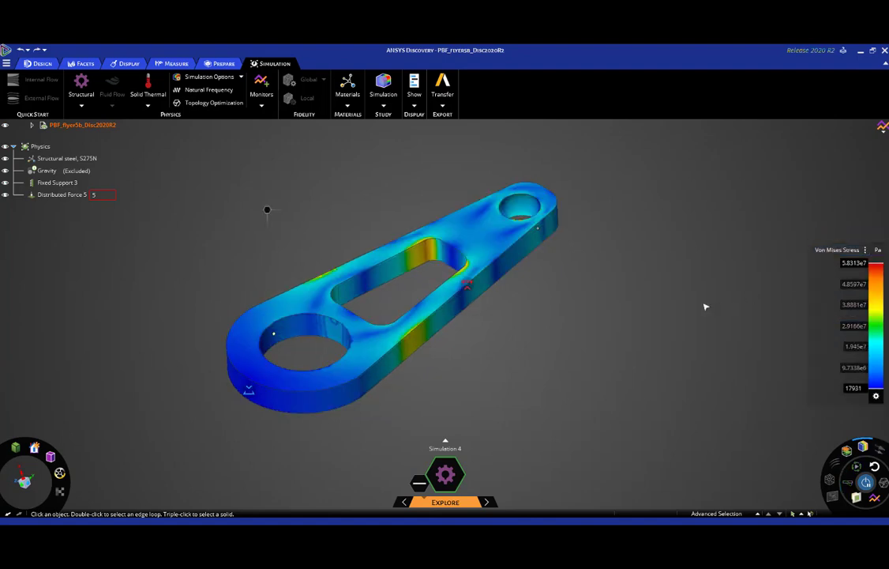
middle_click_drag(536, 314, 615, 351)
scroll(537, 322, "up", 5)
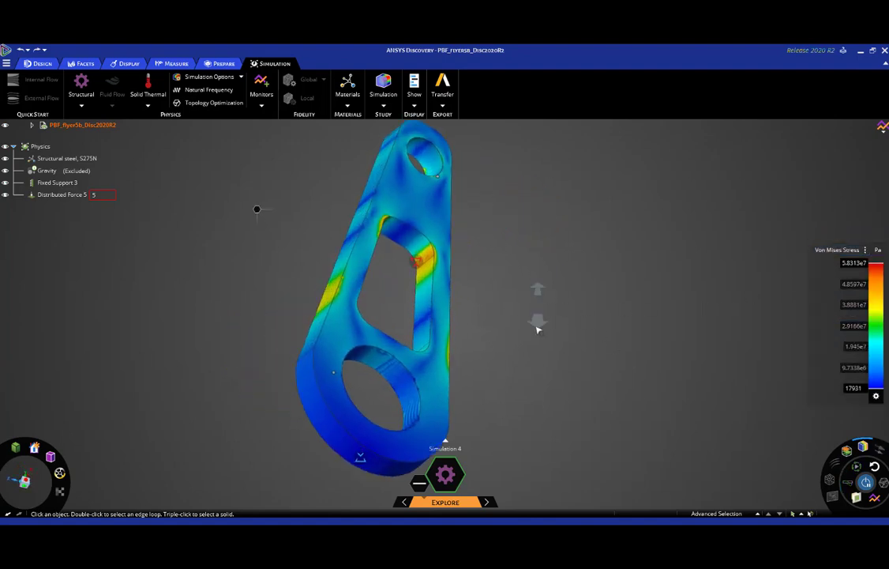
middle_click_drag(496, 284, 577, 341)
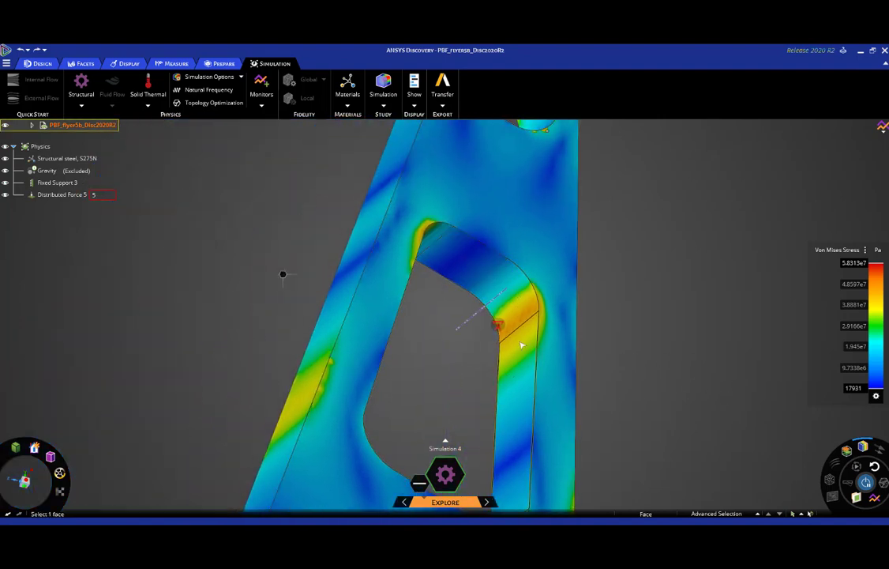
Pull the highly stressed inner corner round of the arm's central cutout to a radius of about 0.36 mm.
left_click(517, 293)
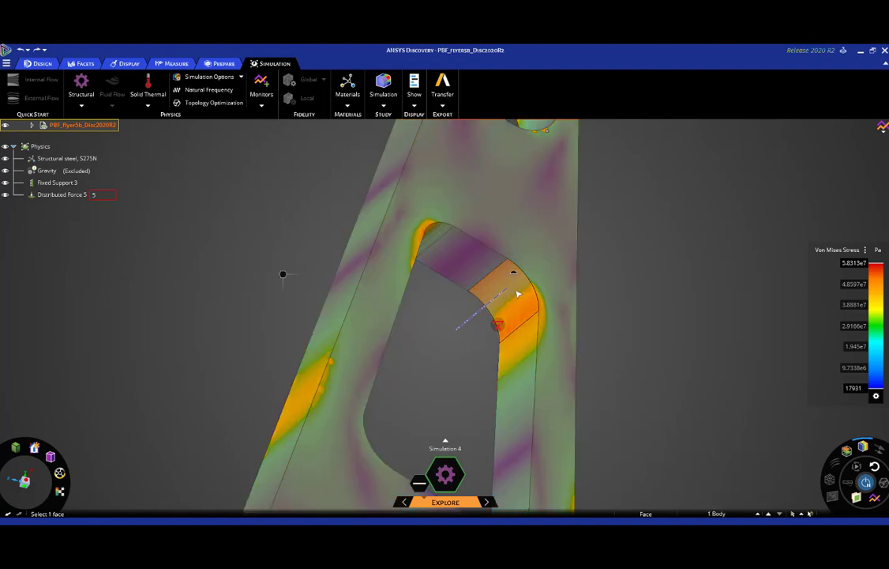
left_click(517, 294)
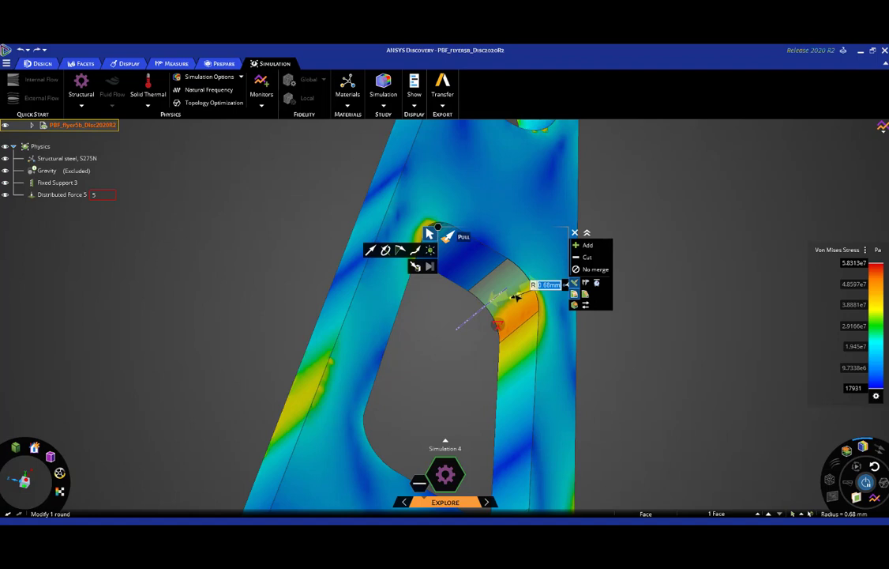
left_click_drag(517, 294, 547, 276)
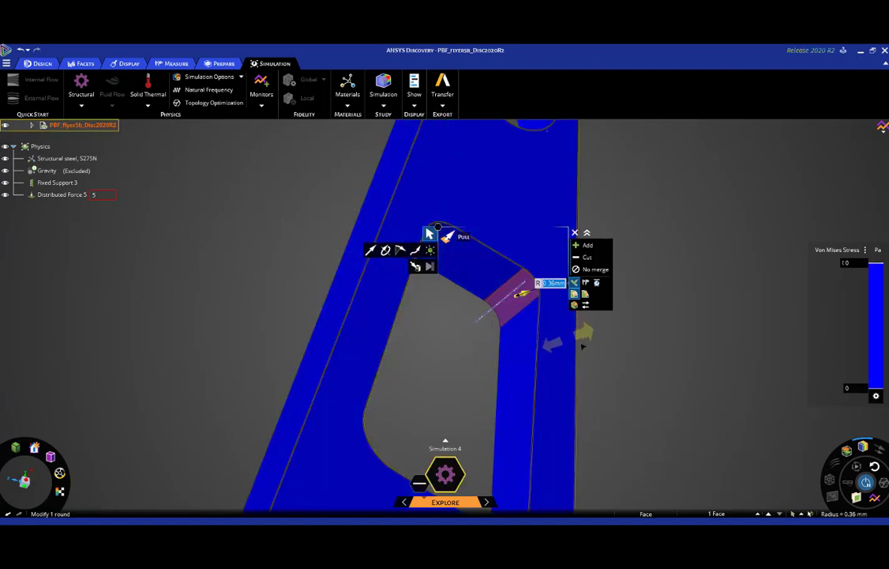
middle_click_drag(669, 363, 636, 371)
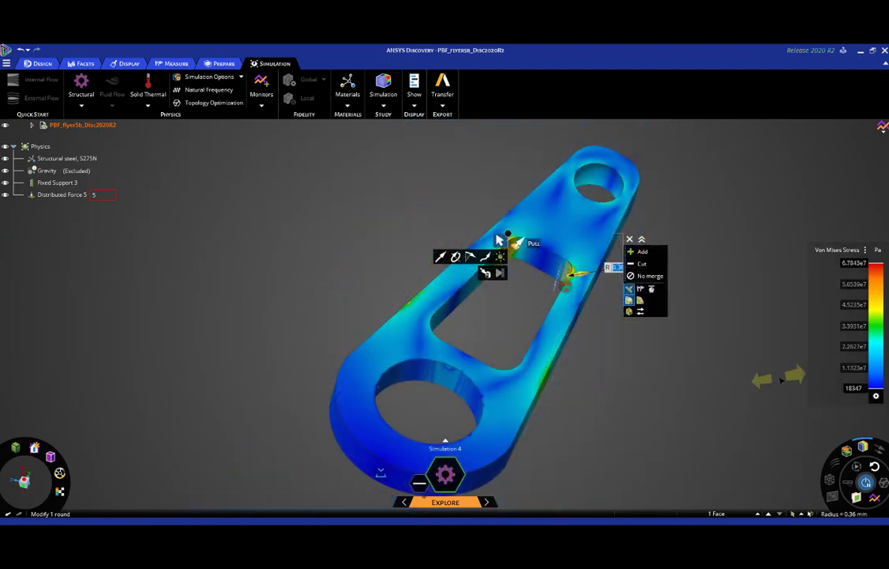
middle_click_drag(780, 380, 738, 367)
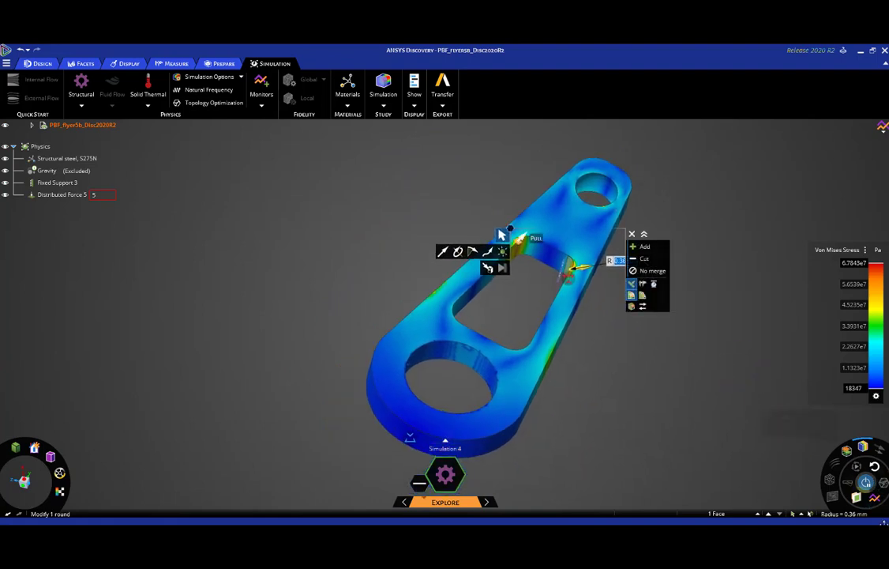
Cut the stress result with a section plane and rotate the plane to slice the servo arm lengthwise.
left_click(857, 499)
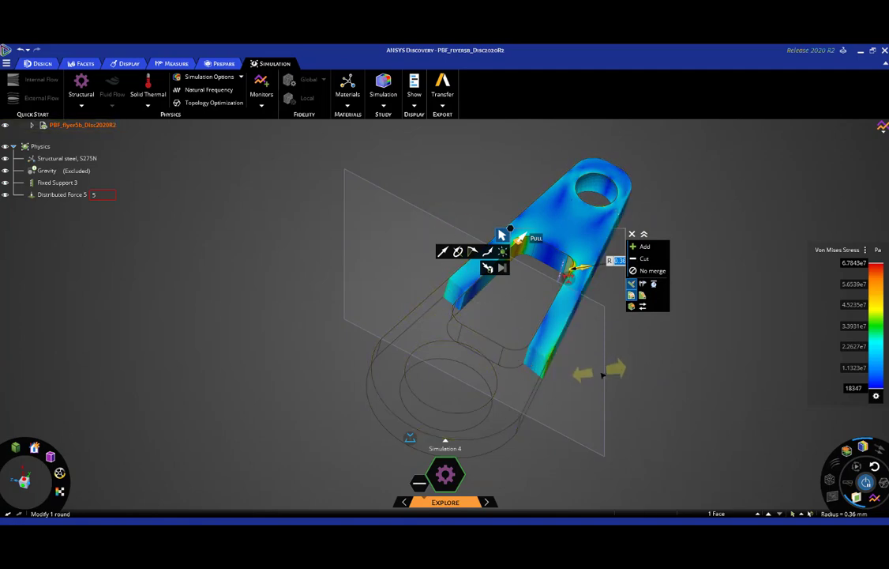
left_click(602, 376)
key("m")
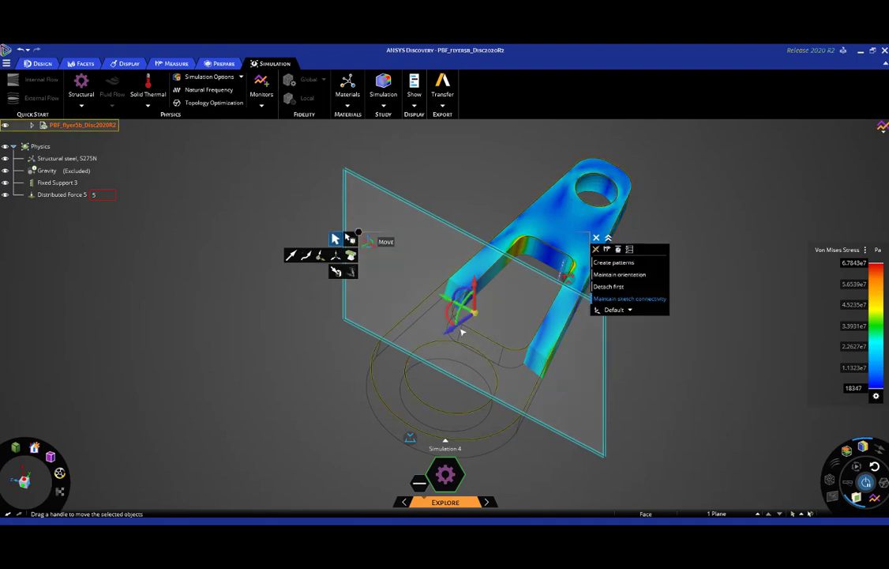
left_click_drag(463, 332, 482, 320)
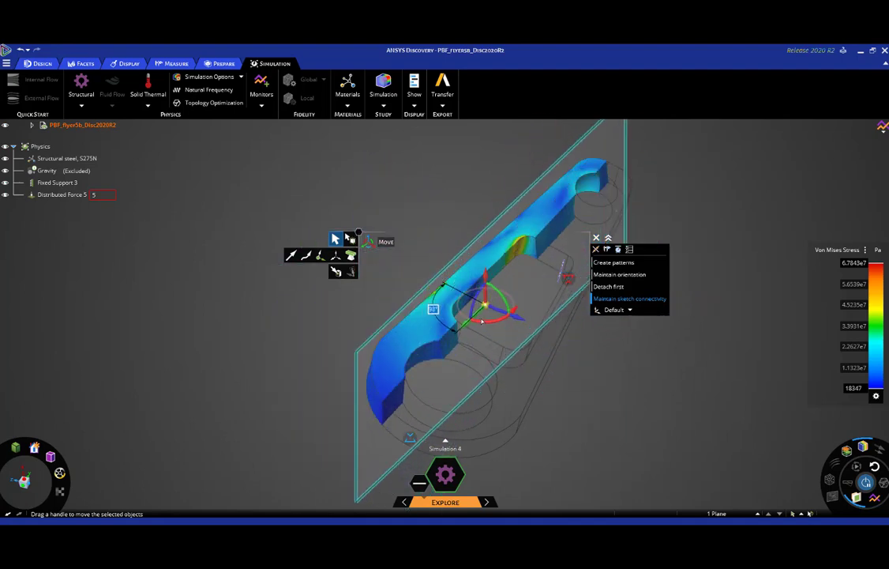
left_click(805, 446)
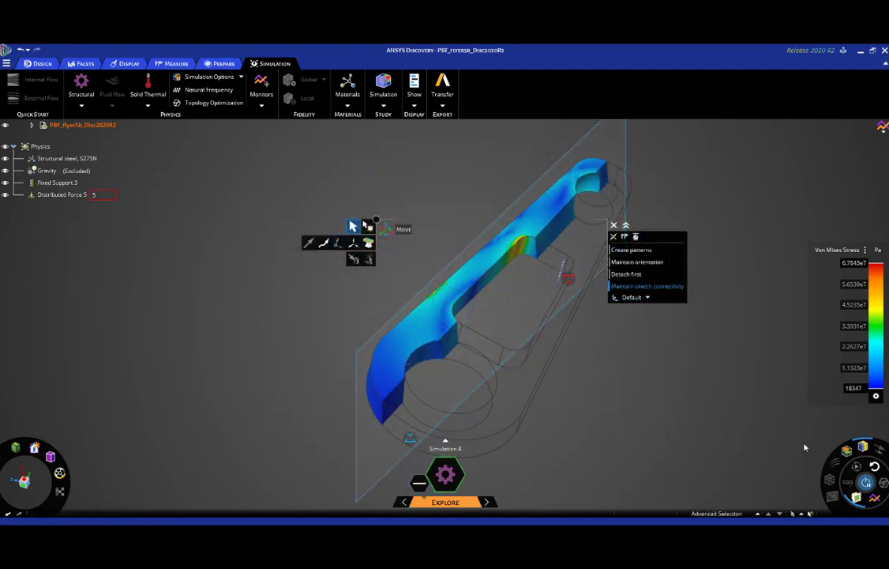
Turn off the section view, display the Von Mises stress as iso-surfaces and adjust Iso-Value 1.
left_click(855, 498)
left_click(848, 451)
left_click(847, 451)
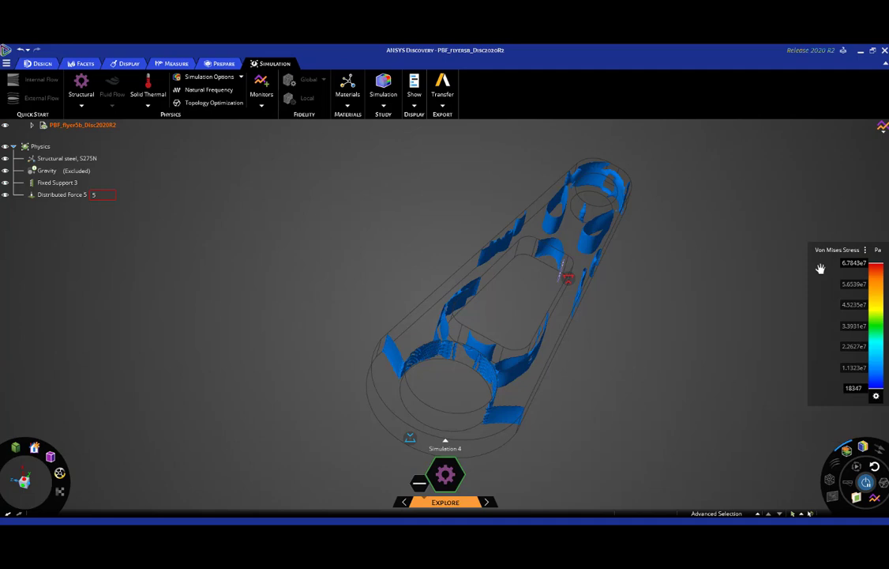
key("m")
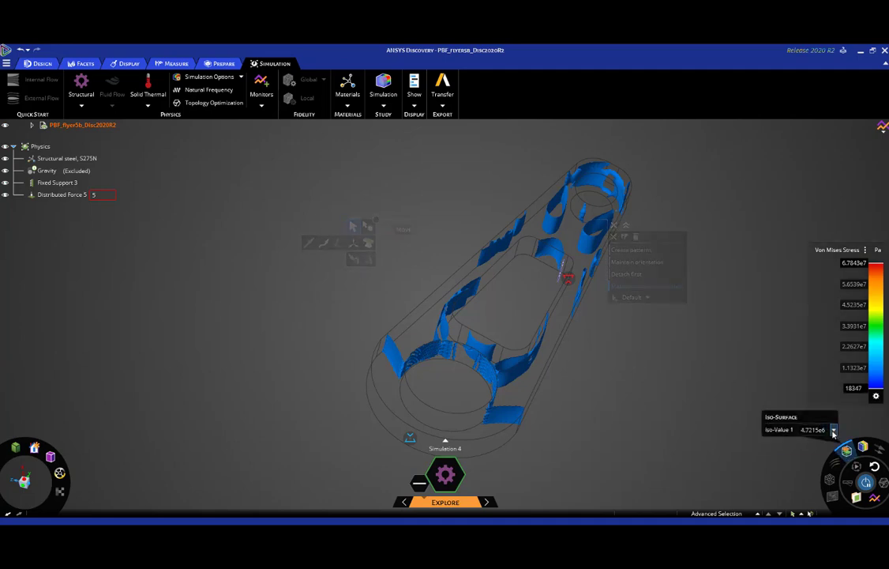
left_click(834, 431)
mouse_move(769, 444)
left_mouse_down()
mouse_move(792, 442)
mouse_move(767, 446)
left_mouse_up()
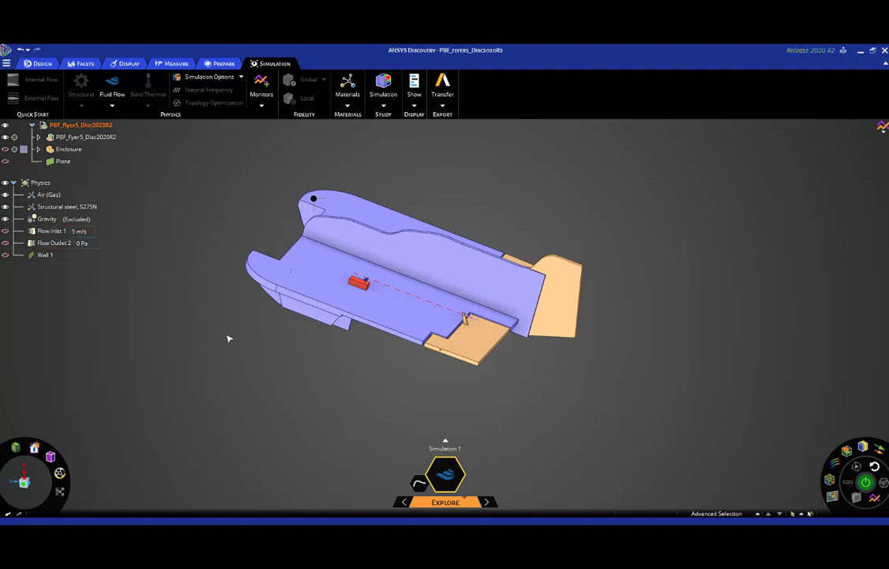
Solve the external airflow around the aircraft and adjust the emitter ahead of the nose to concentrate the velocity streamlines over the wing.
middle_click_drag(228, 338, 247, 330)
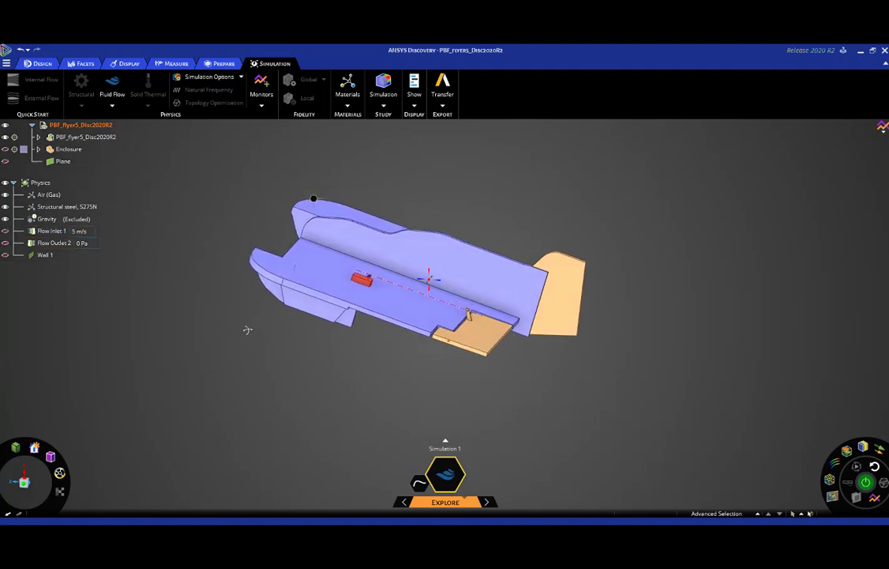
left_click(866, 482)
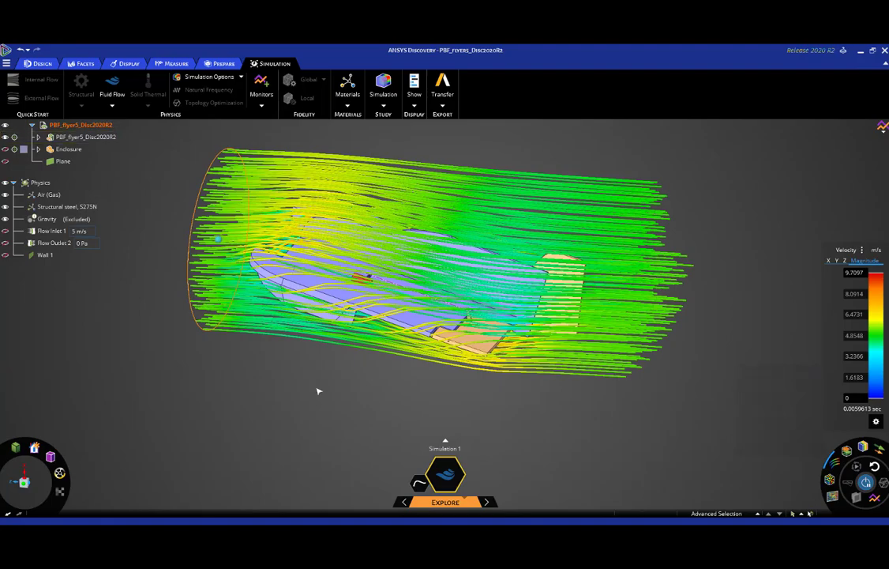
middle_click_drag(394, 431, 430, 418)
left_click_drag(324, 351, 300, 269)
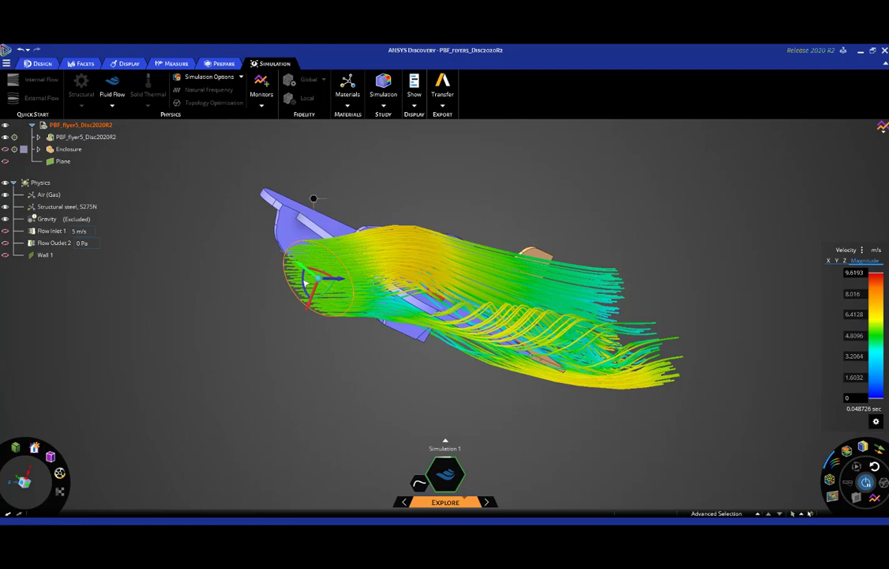
middle_click_drag(551, 405, 462, 405)
middle_click_drag(522, 318, 424, 320)
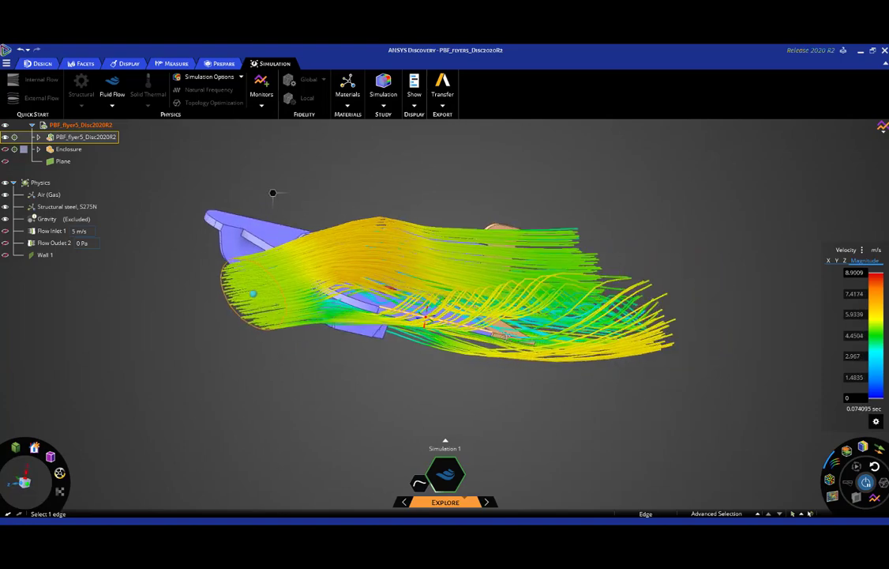
key("Escape")
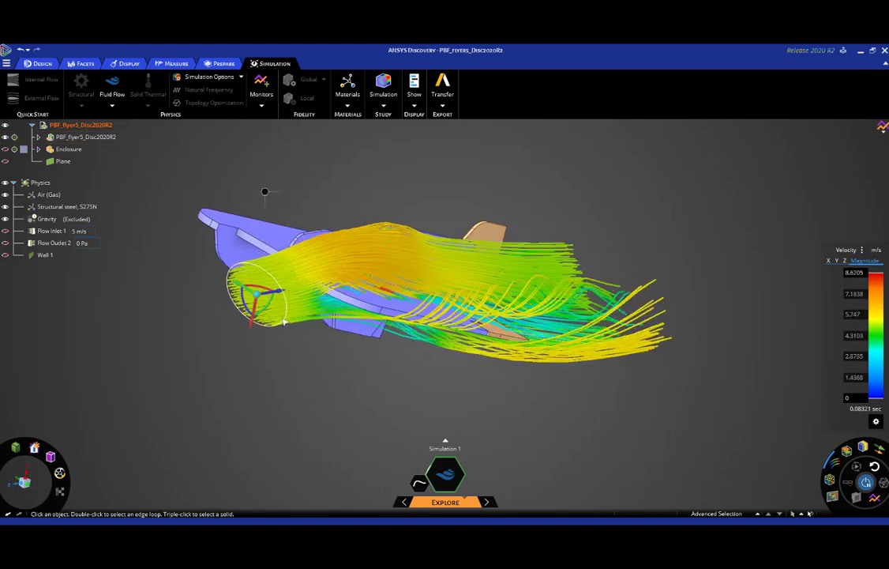
middle_click_drag(560, 406, 537, 399)
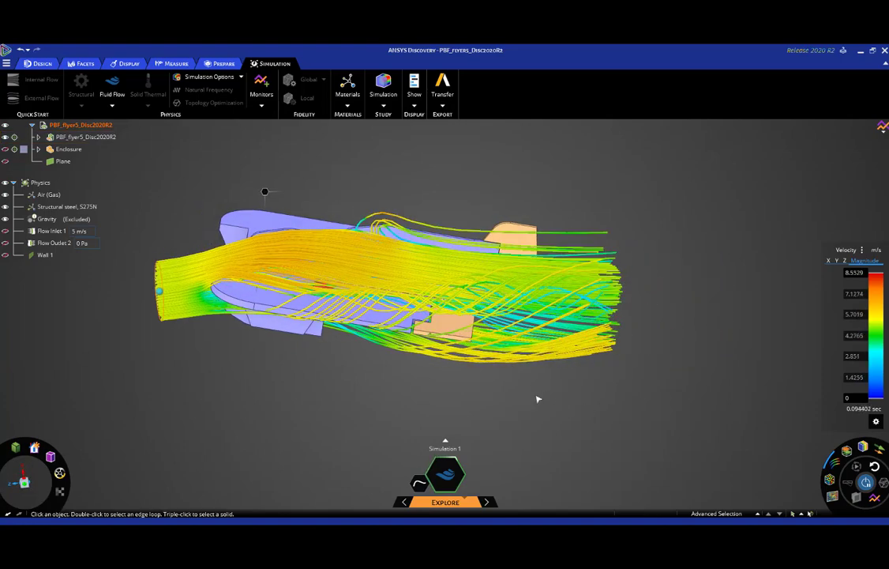
Display the airflow velocity as particles throughout the enclosure and inspect them from head-on and from the side.
left_click(830, 479)
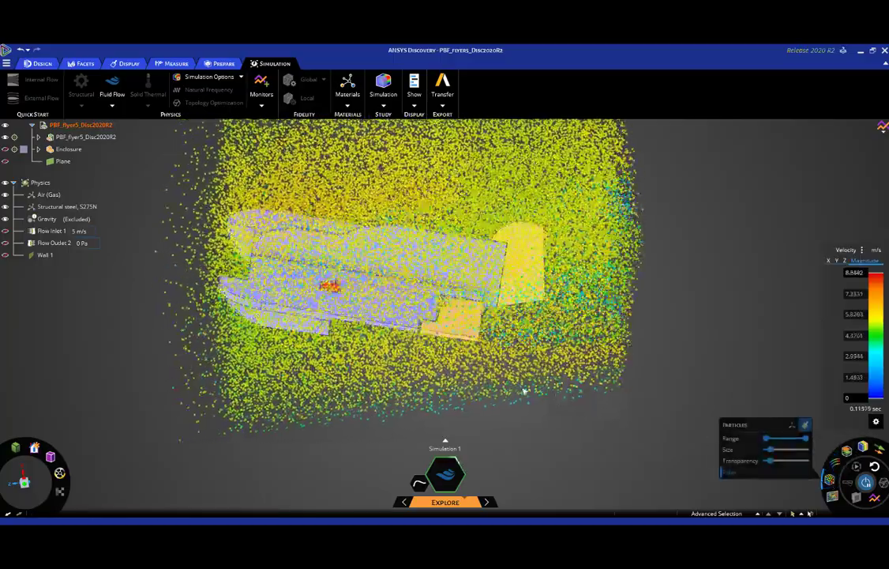
middle_click_drag(427, 365, 473, 366)
middle_click_drag(624, 387, 560, 393)
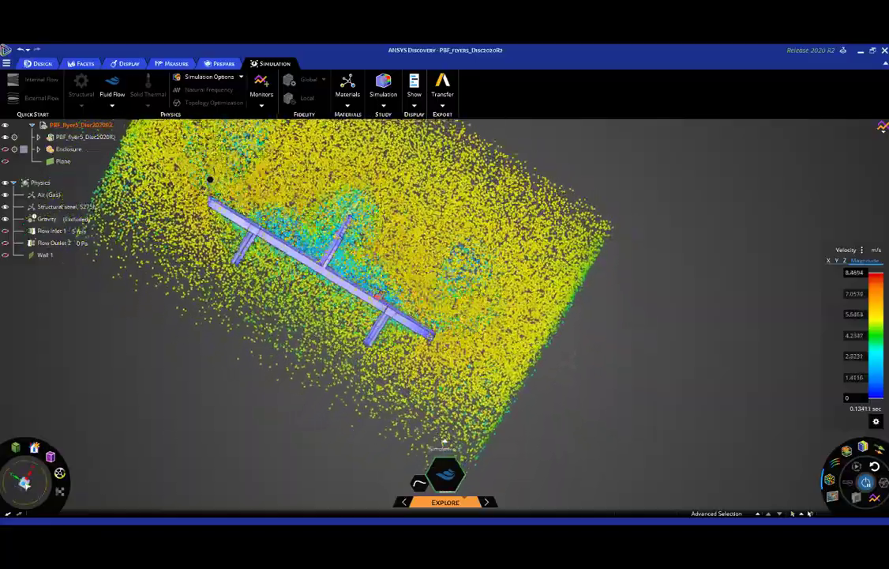
left_click(24, 481)
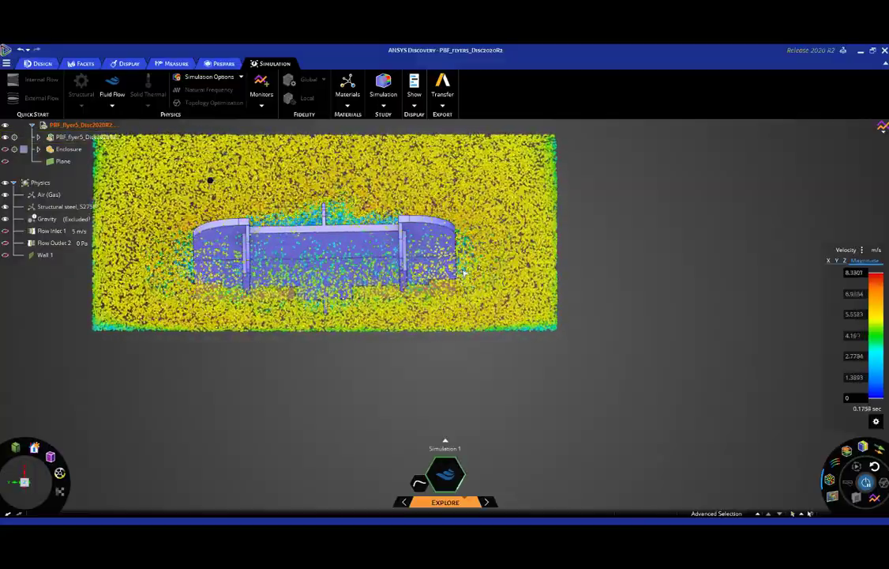
middle_click_drag(609, 341, 462, 345)
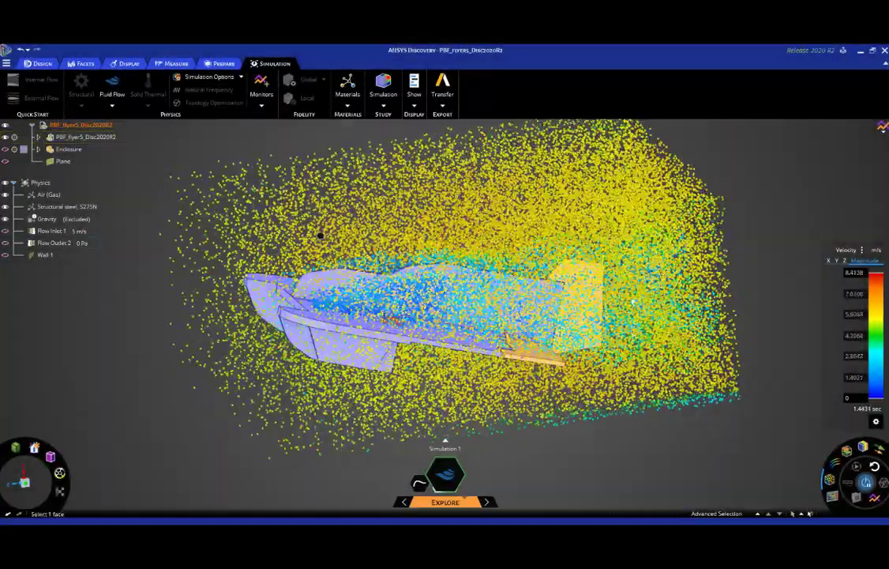
Restrict the particles to a local emitter and position it over the wing just ahead of the control surface.
mouse_move(830, 479)
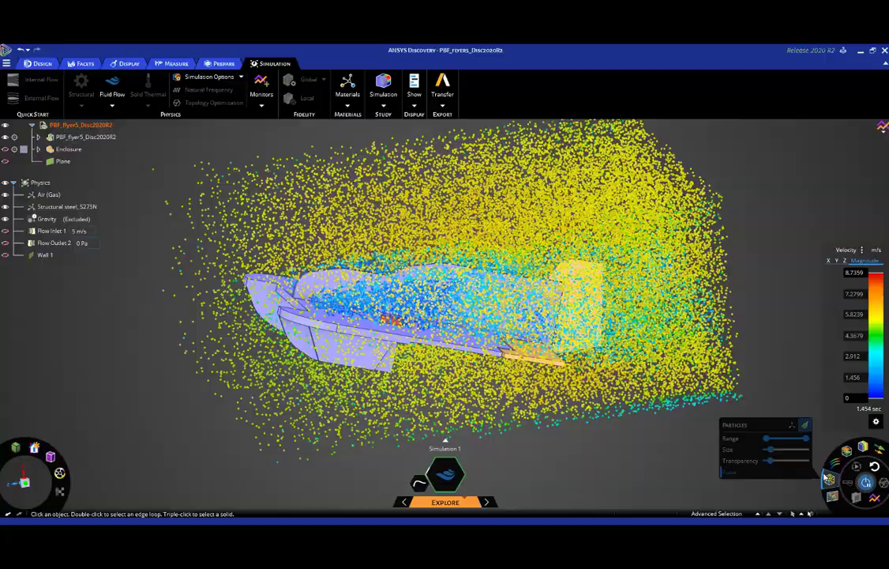
left_click(792, 428)
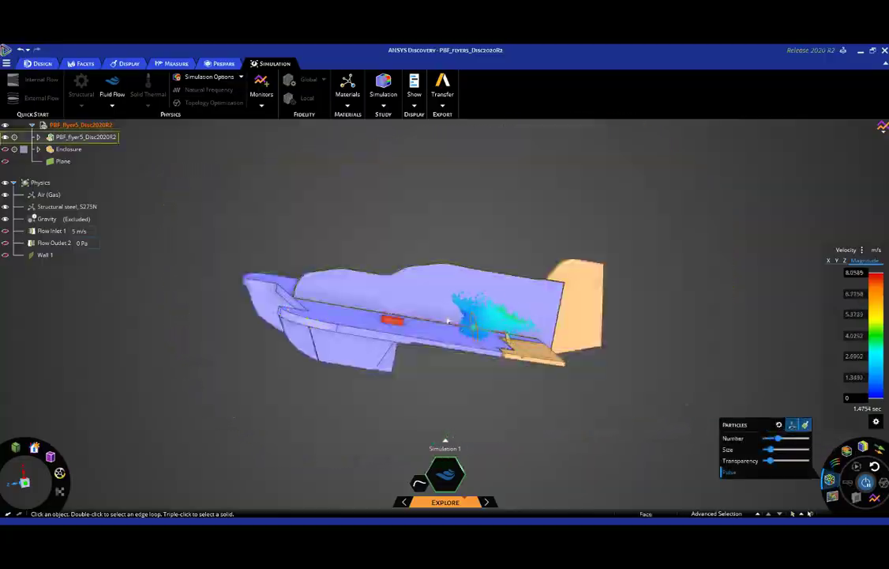
scroll(484, 357, "up", 2)
scroll(488, 362, "up", 2)
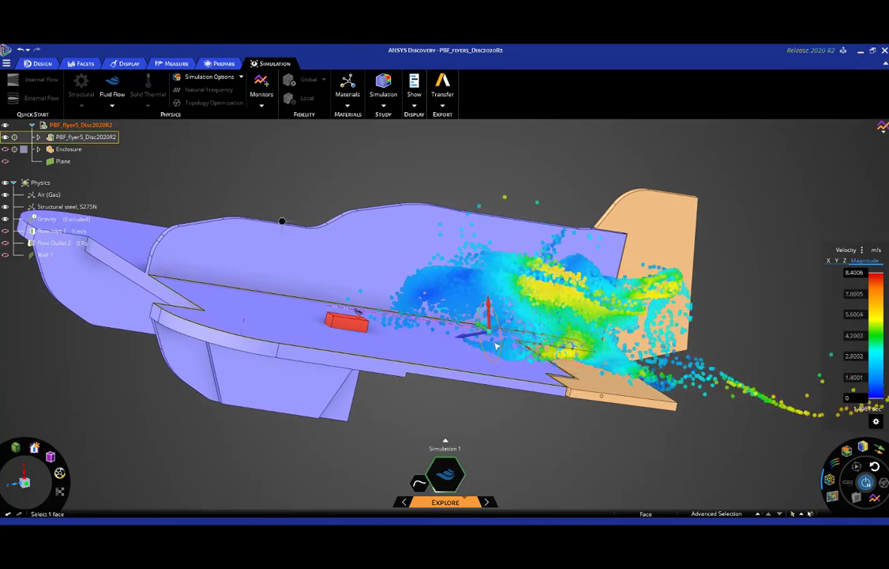
middle_click_drag(501, 346, 482, 350)
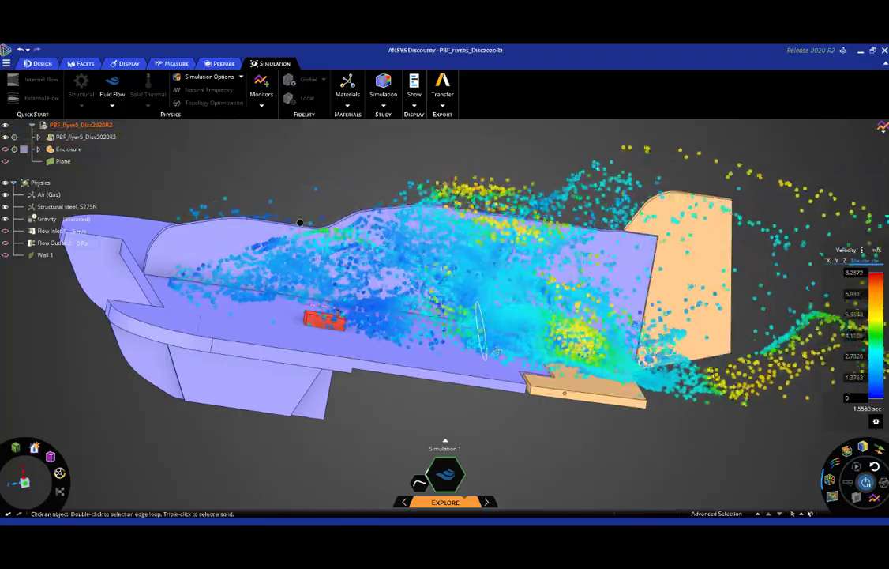
middle_click_drag(489, 348, 510, 316)
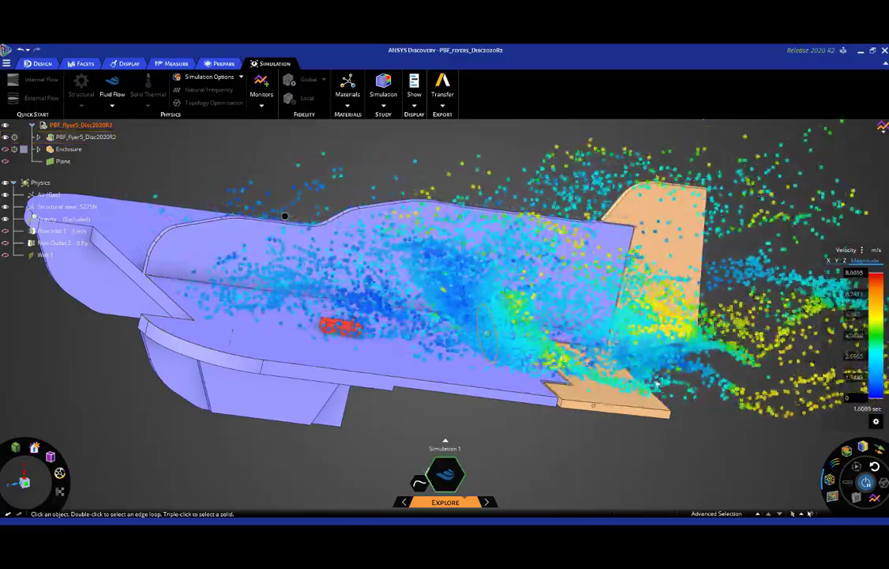
Show velocity streamlines together with the particles, narrow the streamline emitter and examine the flow above the wing and control surface.
left_click(835, 462)
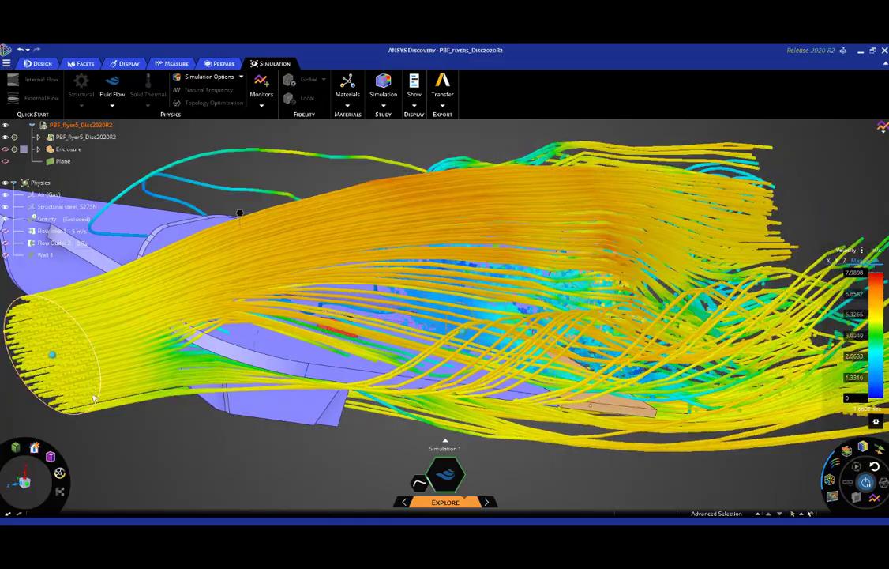
left_click_drag(96, 397, 88, 384)
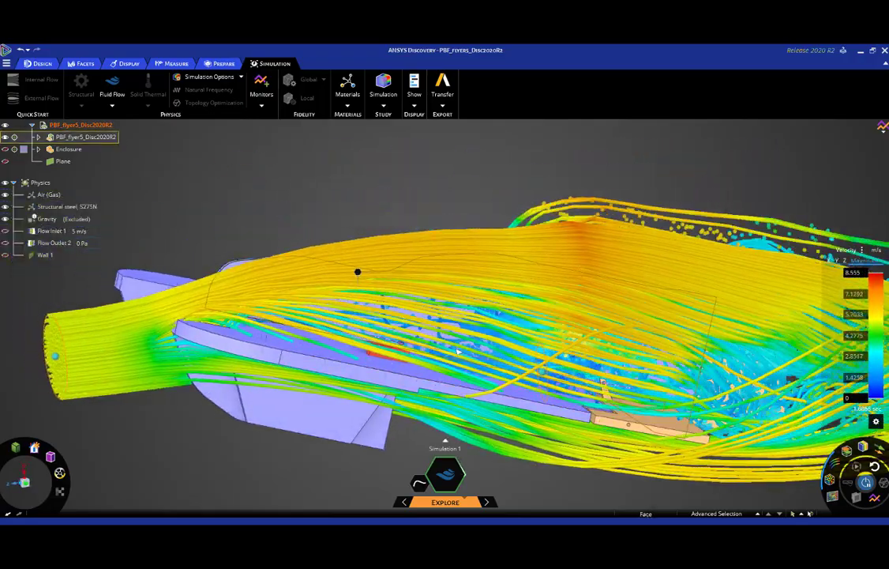
middle_click_drag(457, 351, 531, 368)
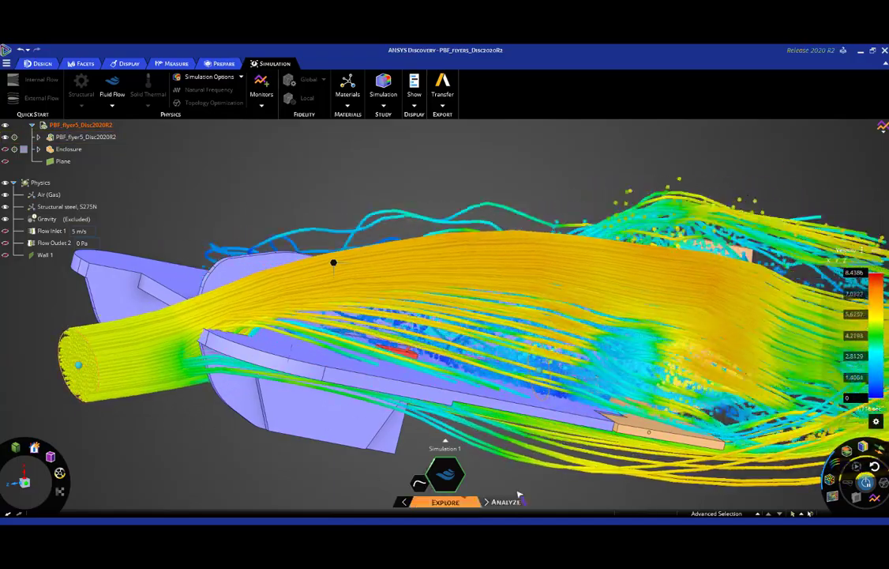
middle_click_drag(519, 494, 509, 394)
scroll(522, 474, "down", 2)
scroll(531, 417, "up", 5)
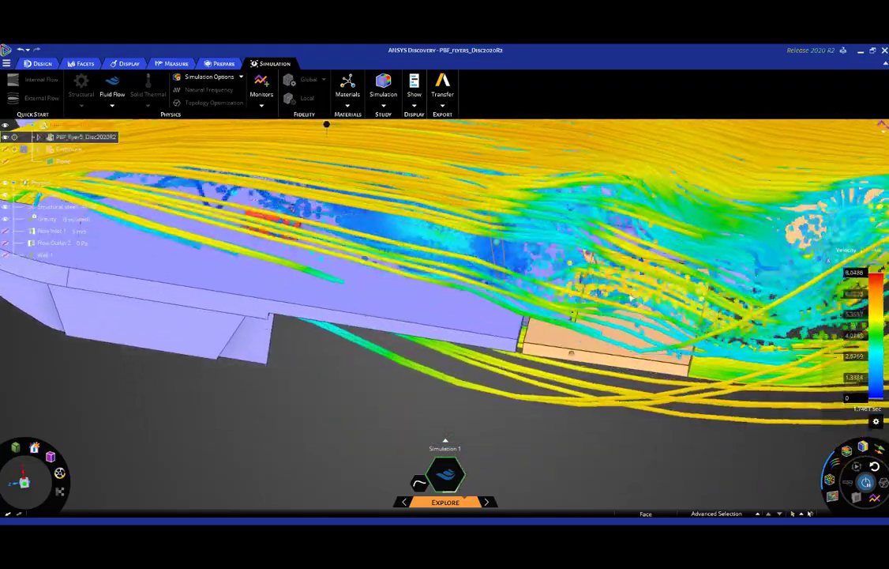
middle_click_drag(661, 434, 721, 465, "ctrl")
middle_click_drag(617, 409, 638, 408)
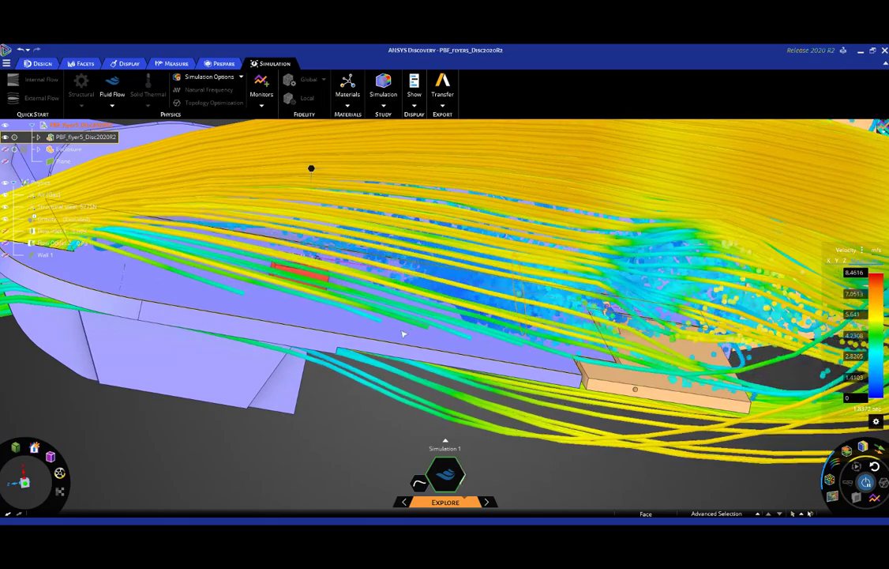
Sketch a rectangle about 156 by 18 mm on the wing ahead of the control surface and pull it through to cut a slot.
key("r")
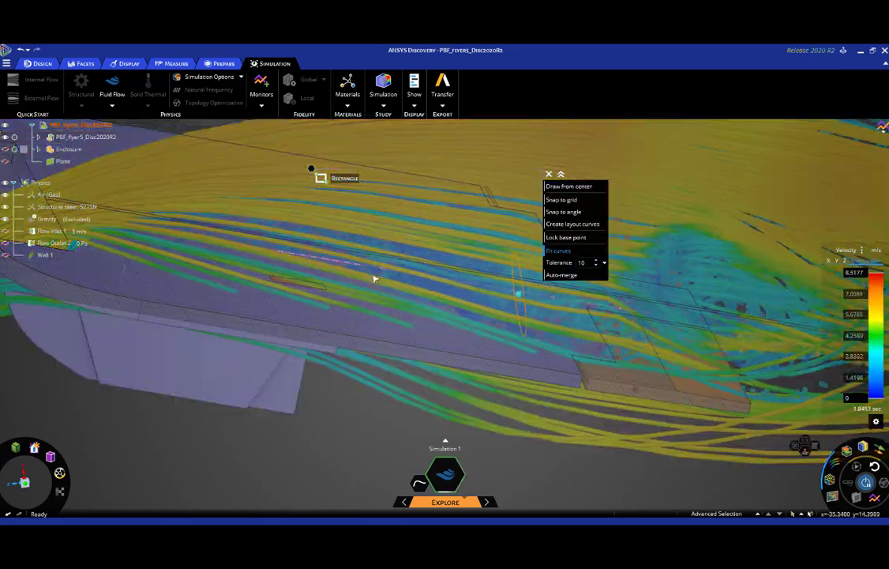
left_click(432, 340)
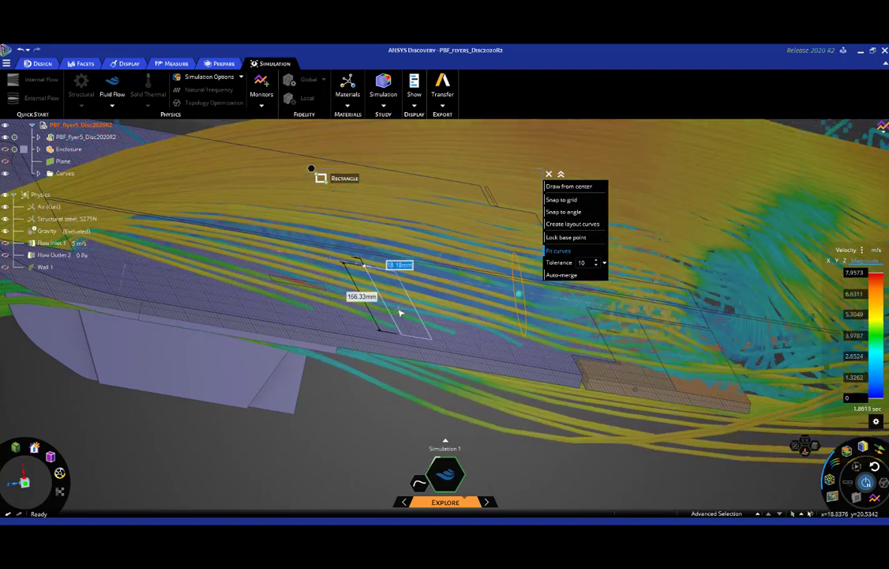
key("p")
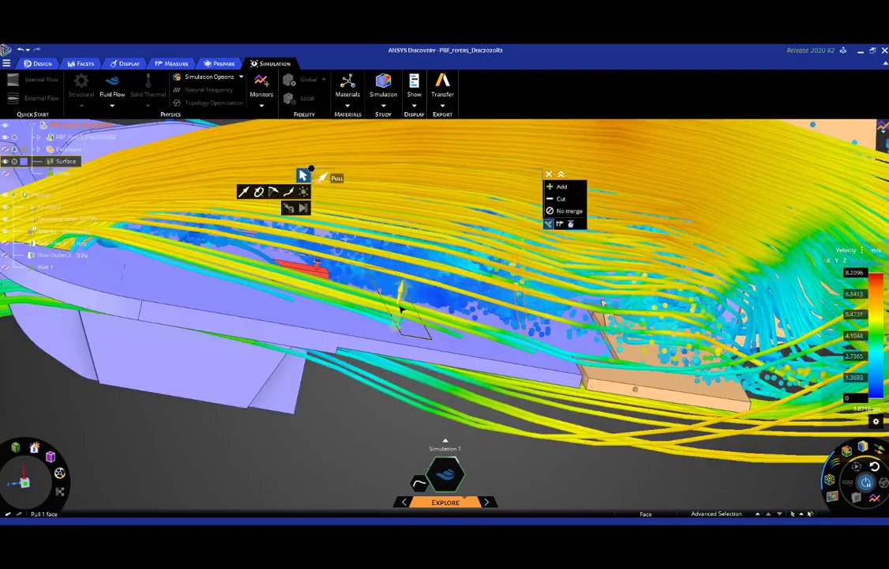
left_click_drag(386, 352, 412, 419)
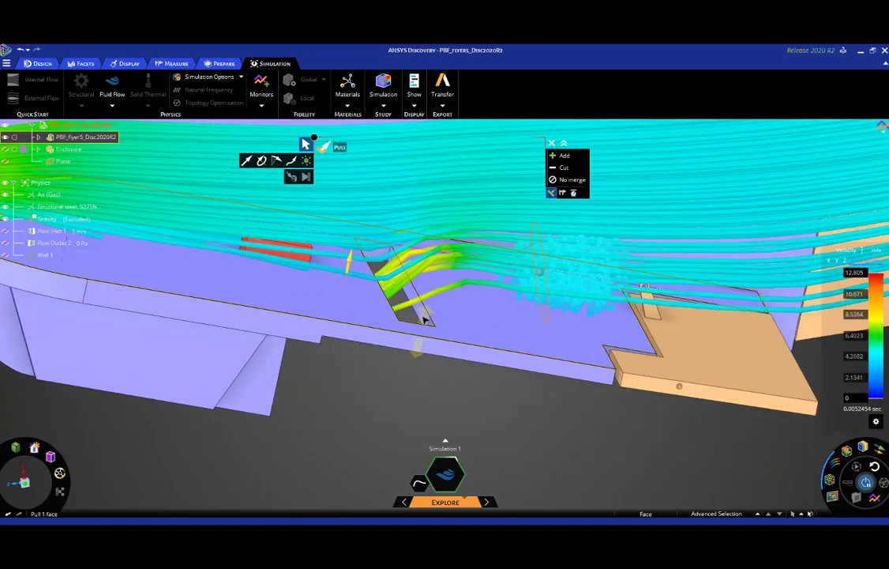
Rotate the slot's two long side faces together with the Move tool so the slot slants through the wing's thickness.
left_click(427, 315)
middle_click_drag(435, 341, 445, 339)
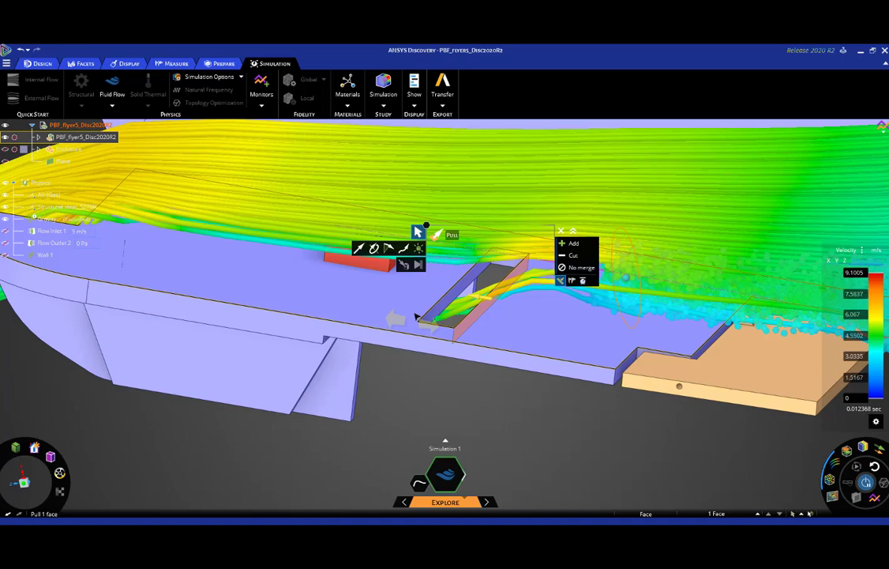
left_click(438, 314, "ctrl")
key("m")
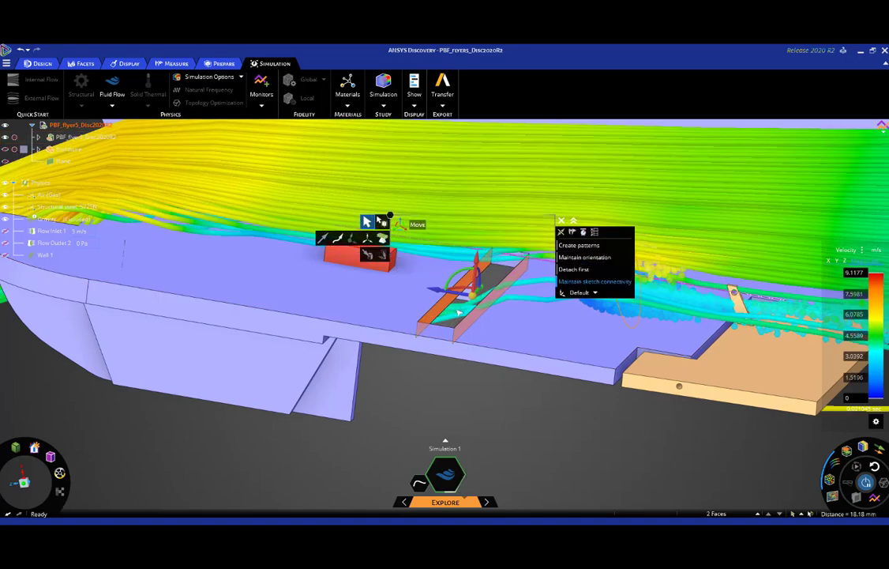
left_click_drag(458, 274, 489, 294)
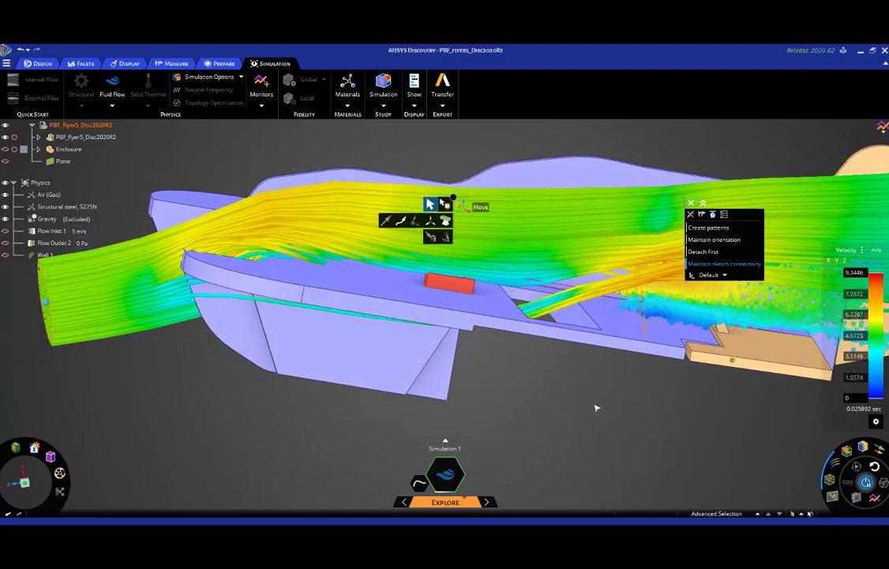
Select the whole control surface body behind the slot and rotate it further downward with the Move tool.
scroll(630, 394, "down", 3)
middle_click_drag(633, 393, 473, 406, "ctrl")
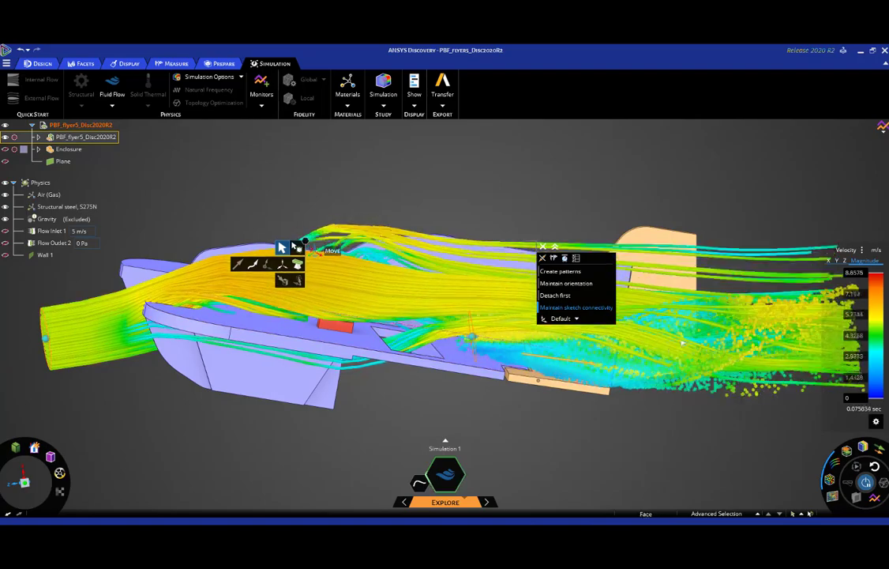
left_click(555, 387)
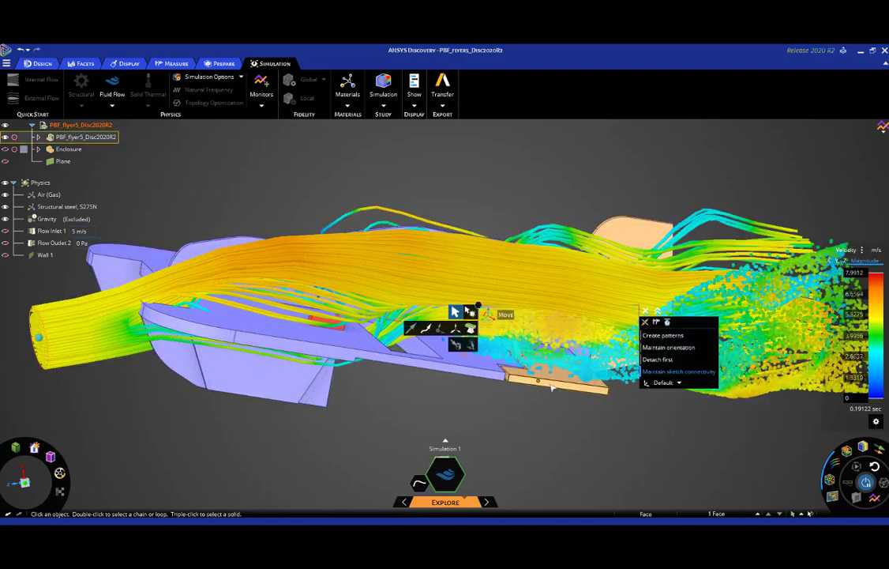
triple_click(553, 387)
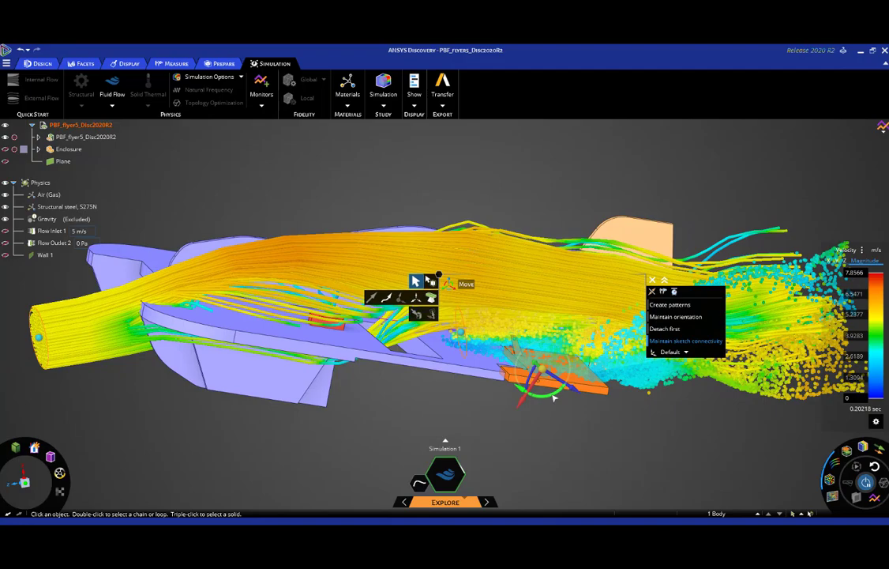
left_click_drag(553, 393, 514, 400)
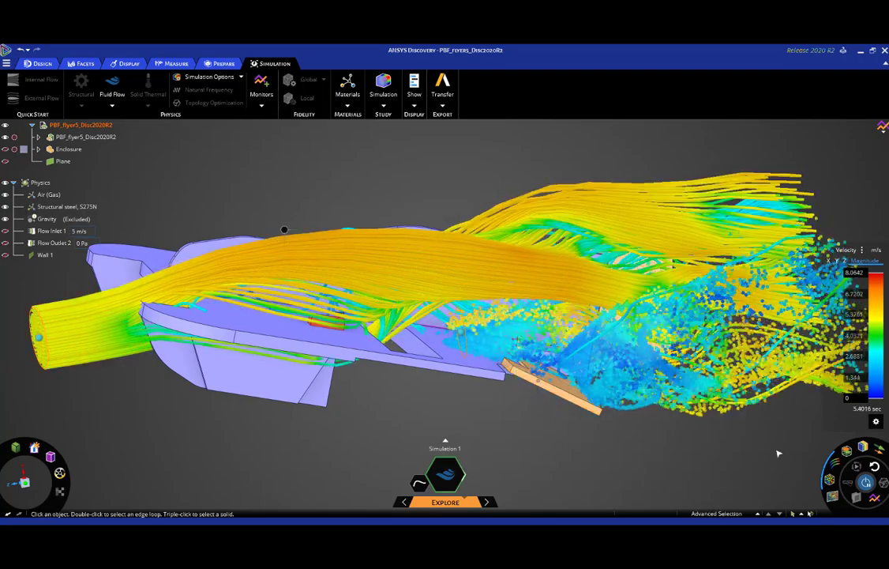
Hide the particles and streamlines, and display pressure iso-surfaces around the aircraft with the Iso-Value 1 setting open.
left_click(830, 479)
left_click(836, 469)
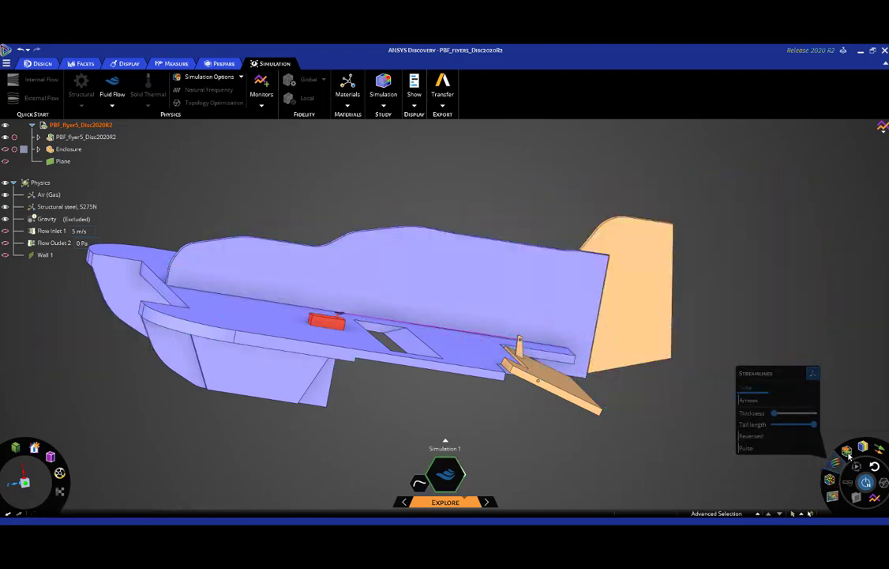
left_click(847, 453)
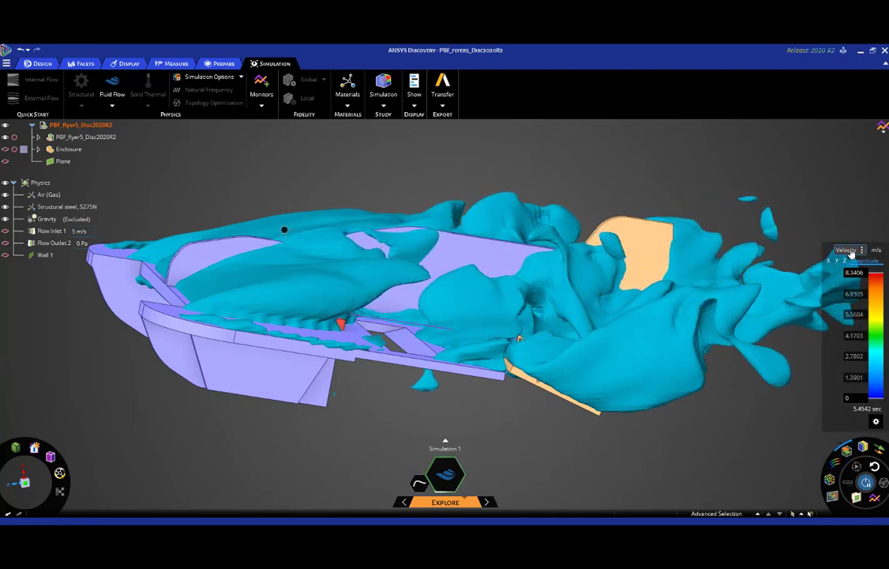
left_click(848, 260)
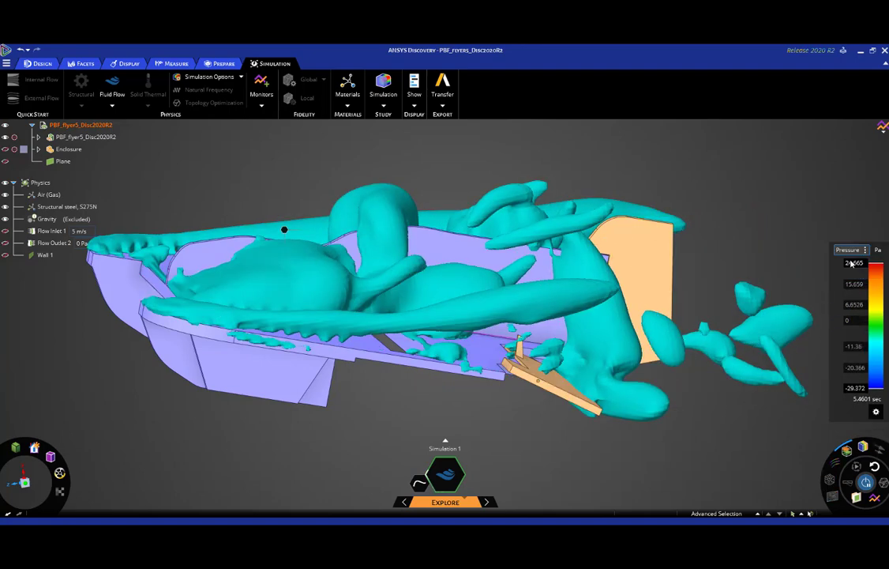
mouse_move(835, 426)
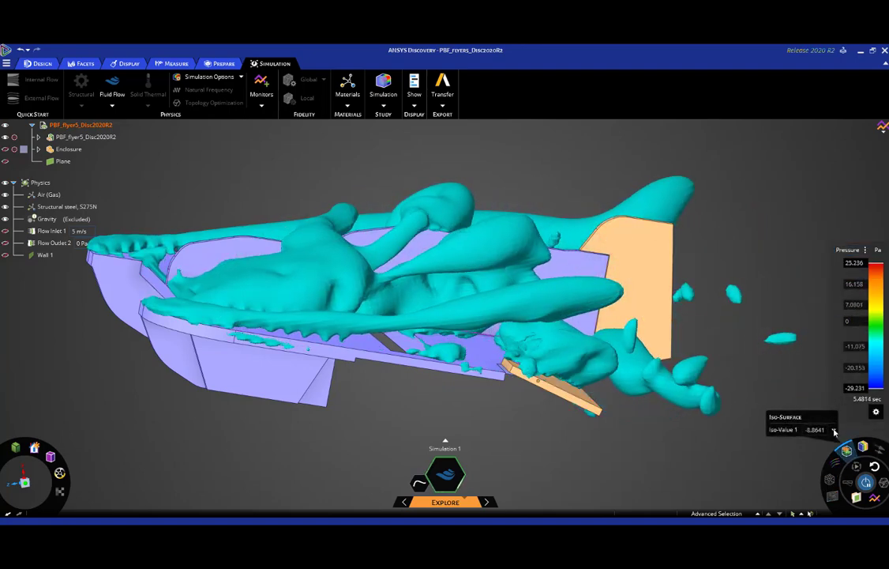
Raise the pressure iso-surface's Iso-Value 1 from suction into the positive pressure range.
left_click(835, 431)
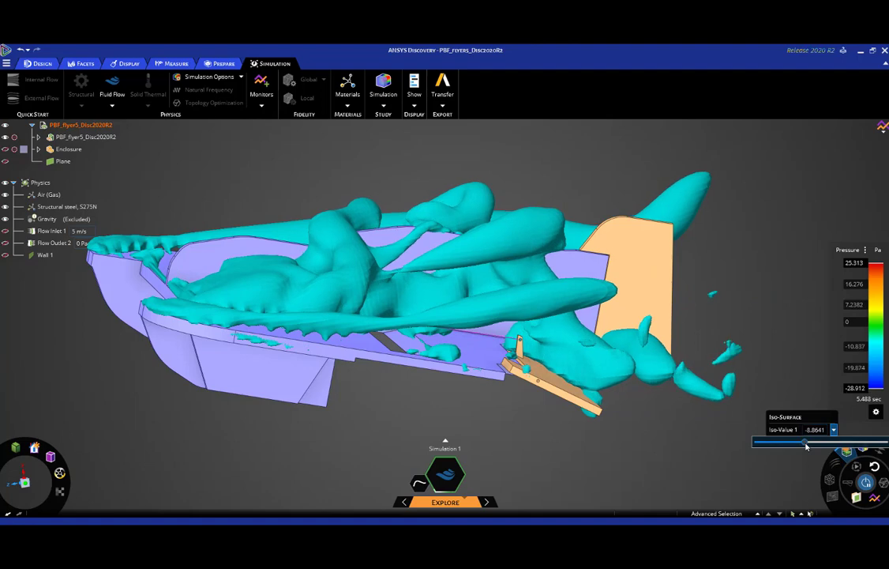
left_click_drag(804, 443, 857, 442)
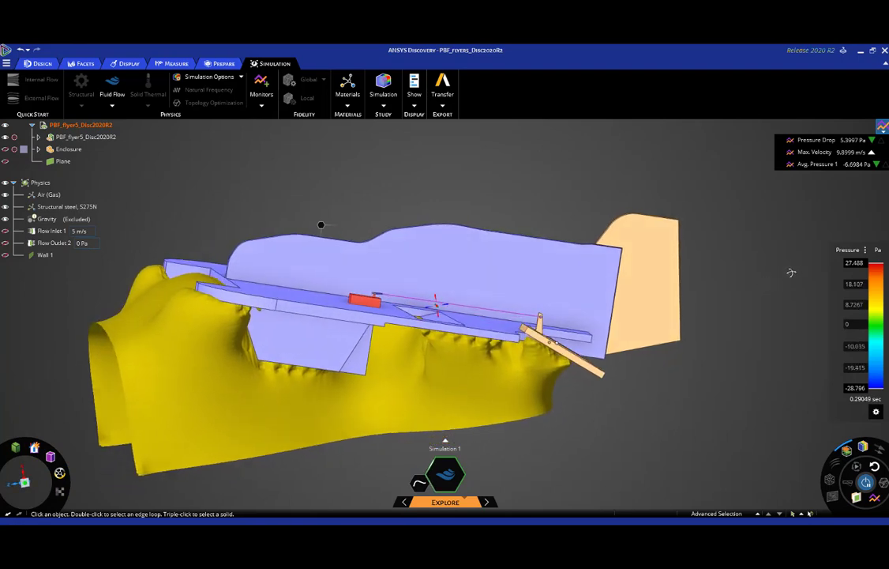
Create a custom average pressure monitor on the underside face of the deflected control surface and stop the solver.
left_click(262, 84)
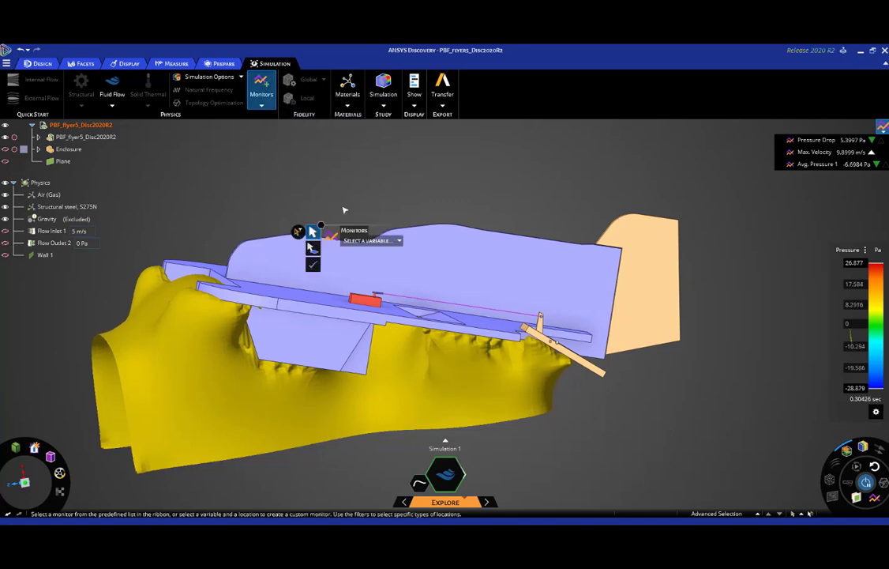
left_click(368, 242)
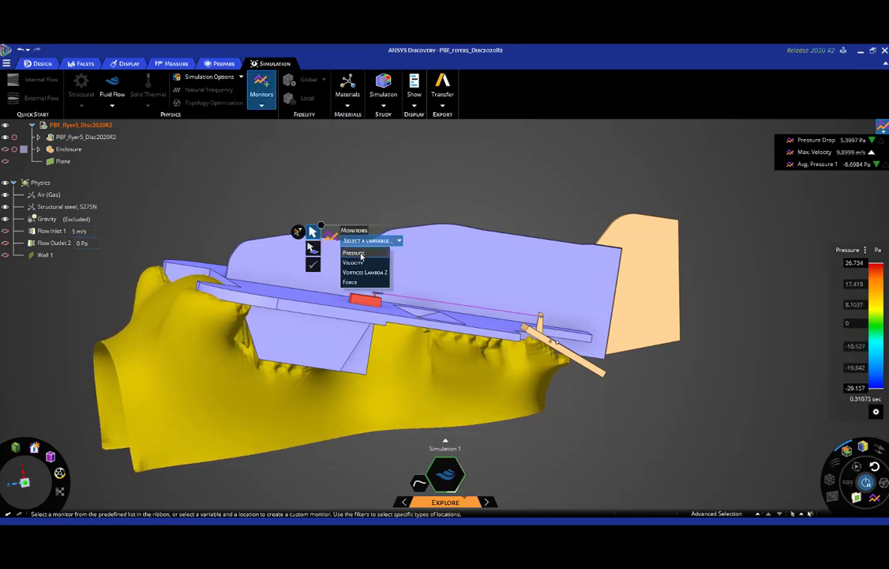
left_click(359, 253)
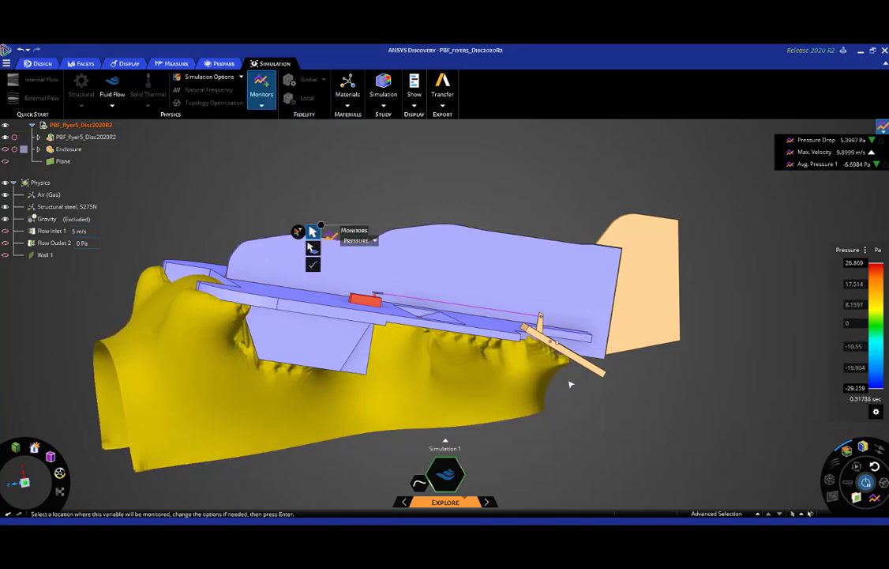
middle_click_drag(598, 380, 577, 365)
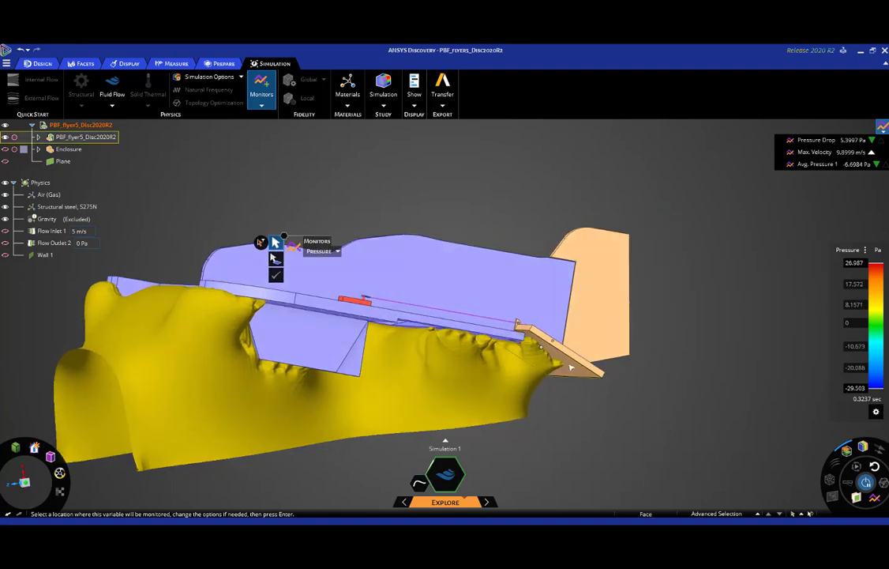
left_click(571, 368)
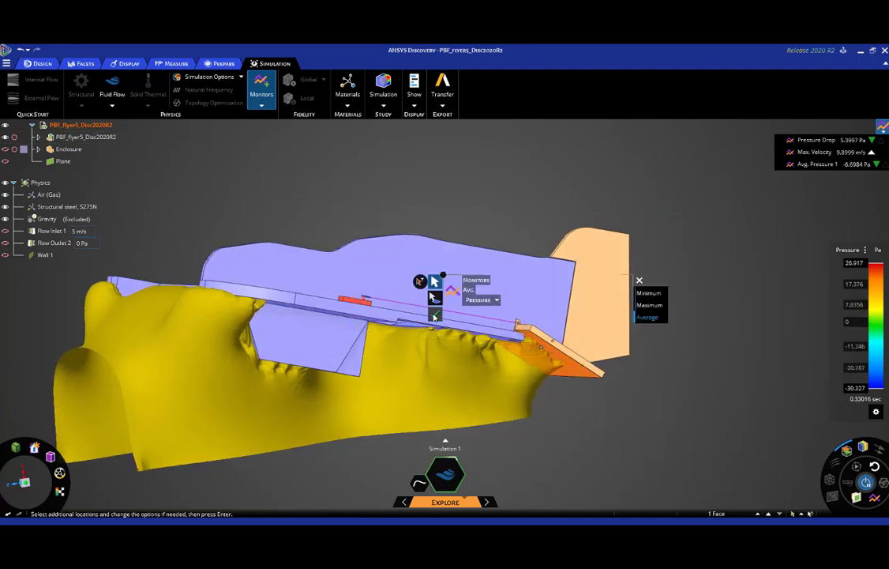
left_click(435, 316)
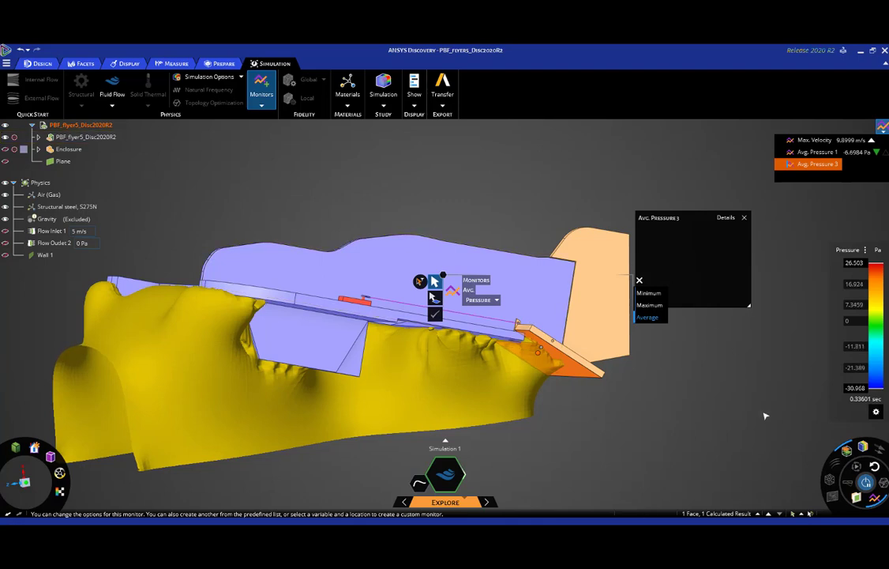
left_click(865, 482)
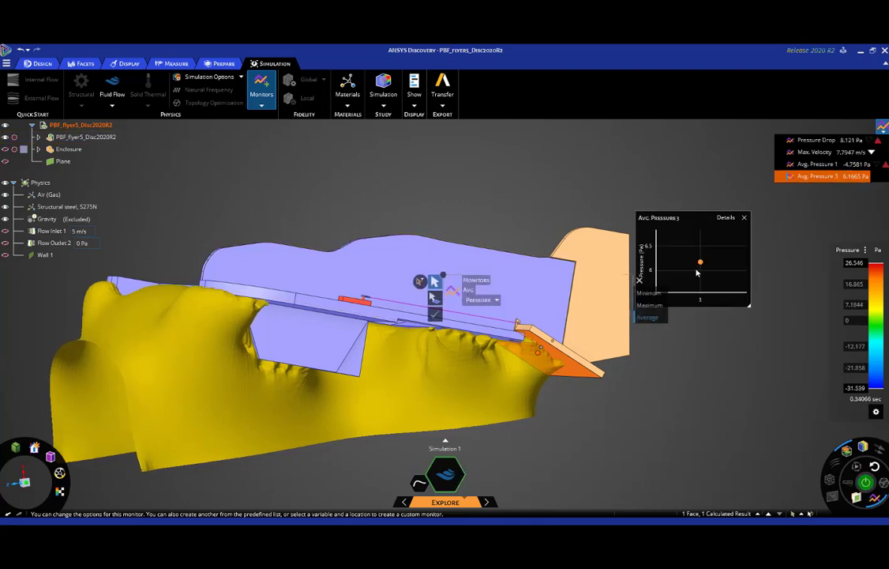
mouse_move(696, 269)
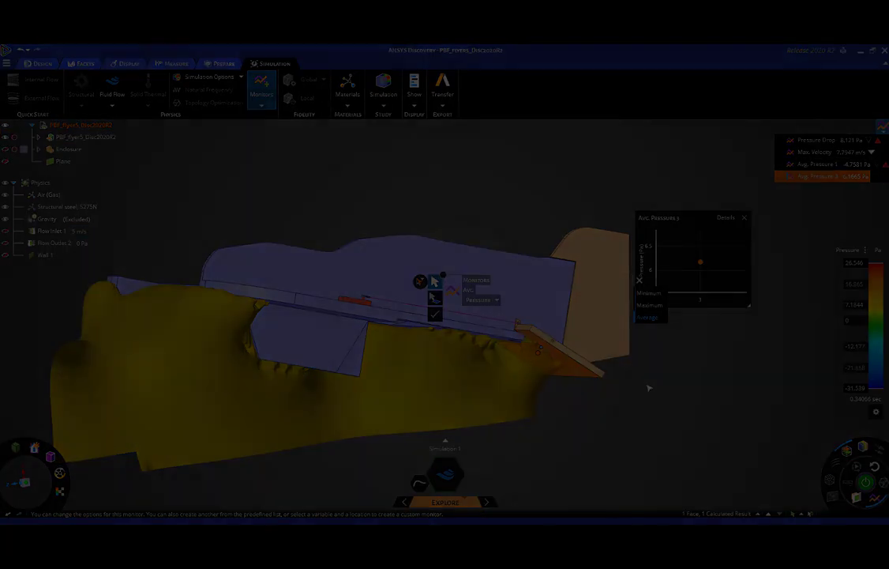
Switch from the fluid flow simulation to the static structural simulation, Simulation 4.
left_click(446, 444)
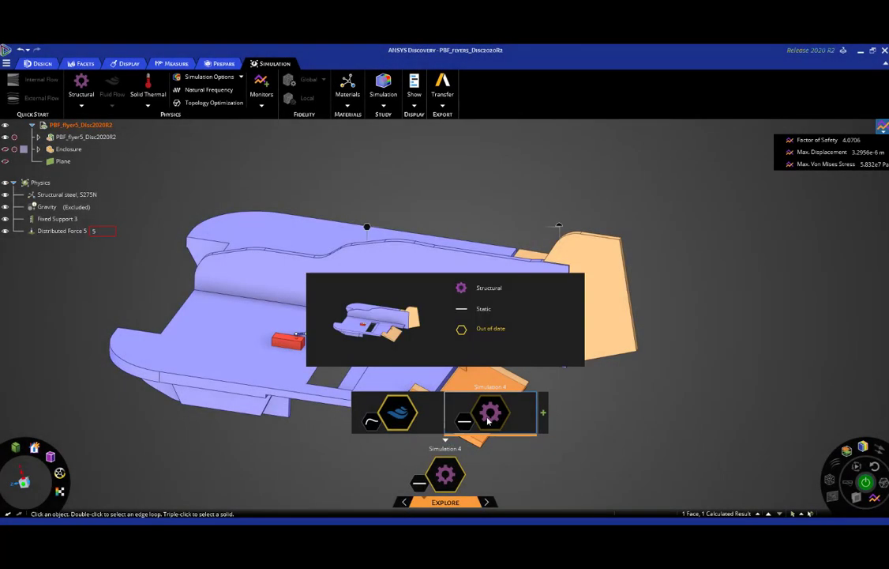
left_click(490, 416)
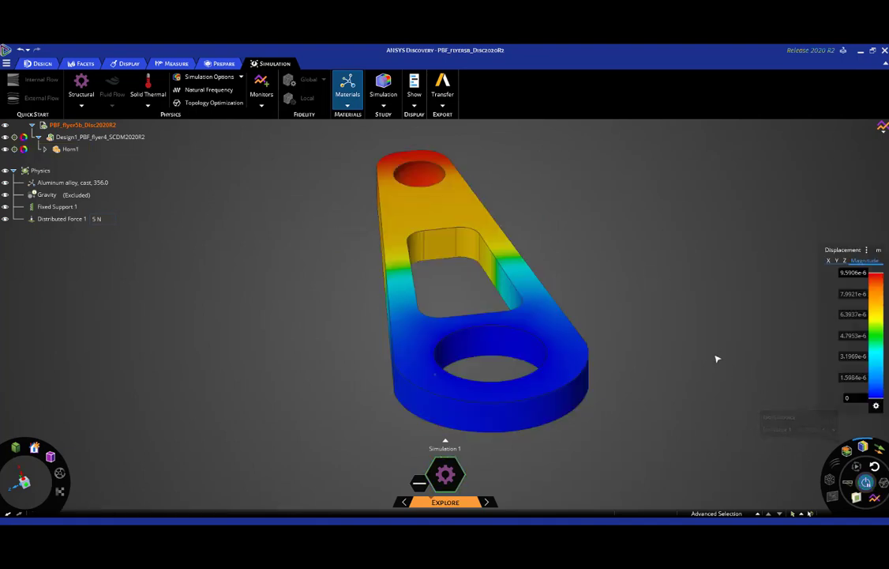
Display Von Mises Stress instead of displacement on the servo arm and show the minimum and maximum locations.
left_click(831, 252)
left_click(836, 261)
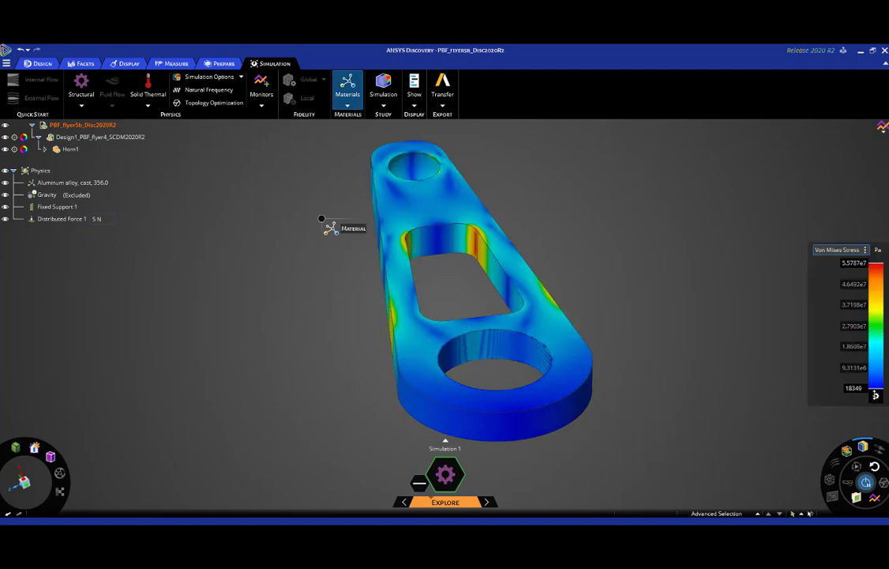
mouse_move(875, 399)
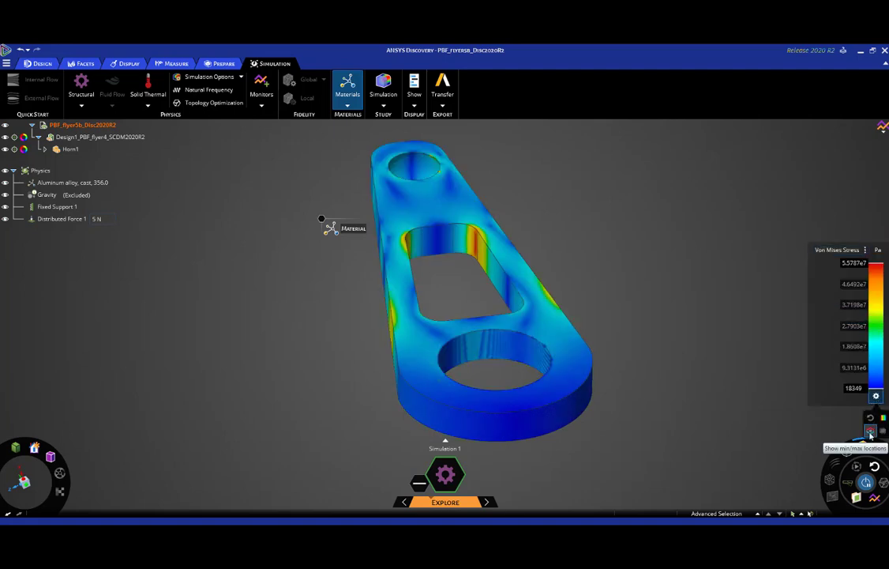
left_click(870, 432)
key("Escape")
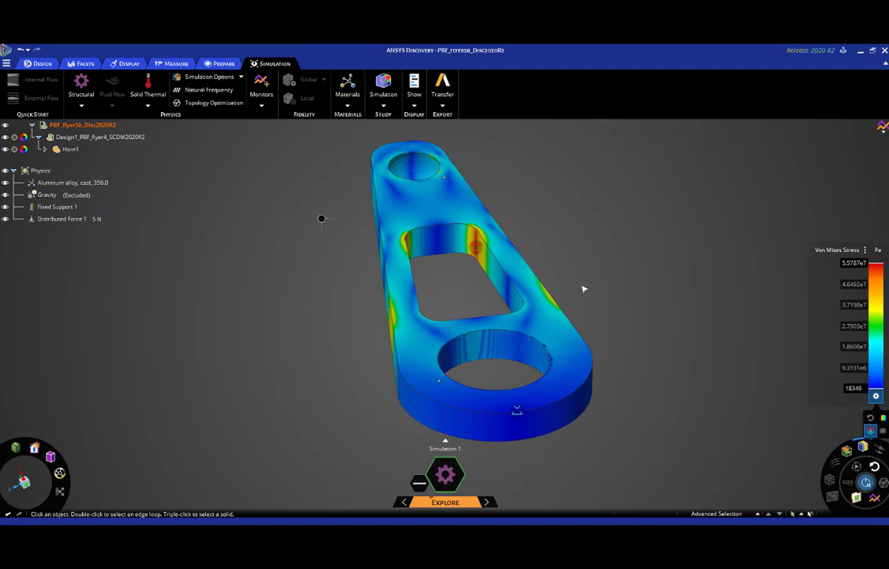
Turn off the stress contours and select all rounds equal to 0.6 mm in the arm's central cutout.
middle_click_drag(552, 244, 617, 275)
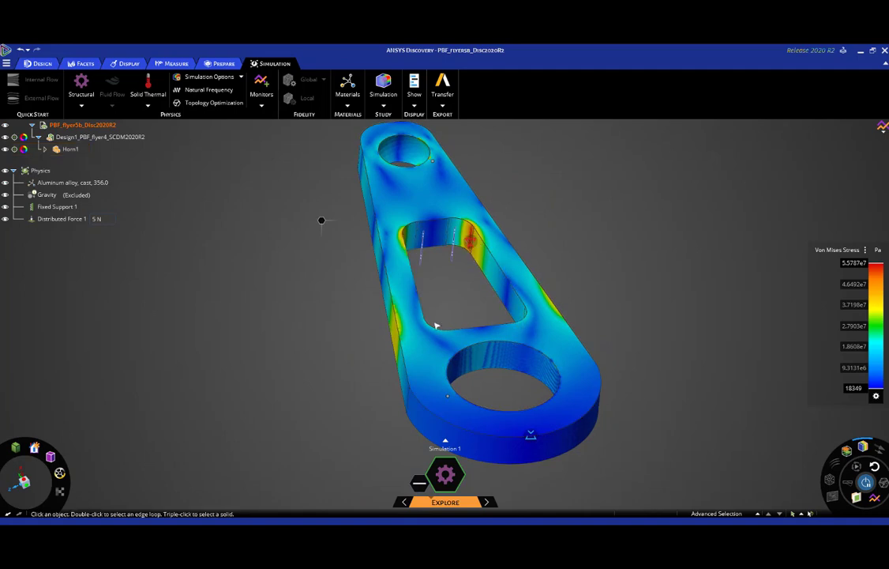
scroll(552, 322, "up", 3)
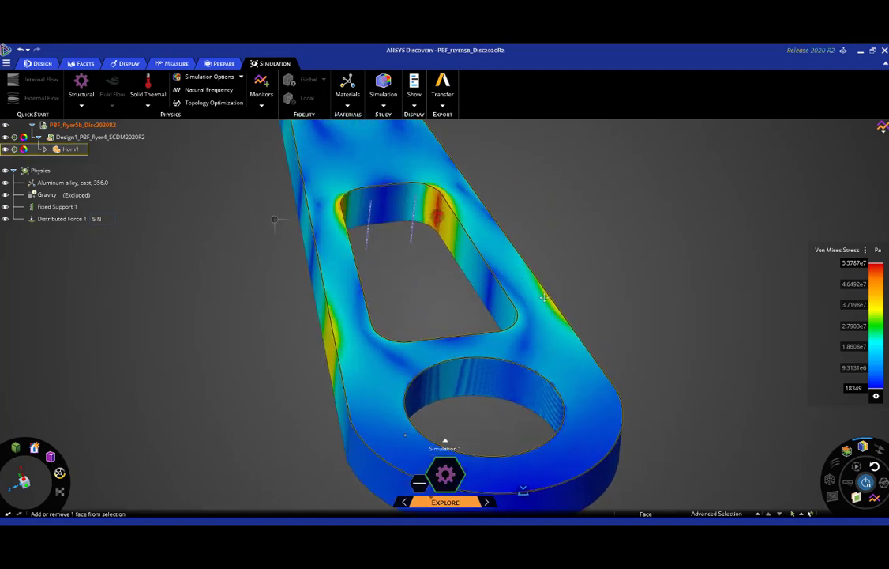
middle_click_drag(553, 280, 598, 325, "ctrl")
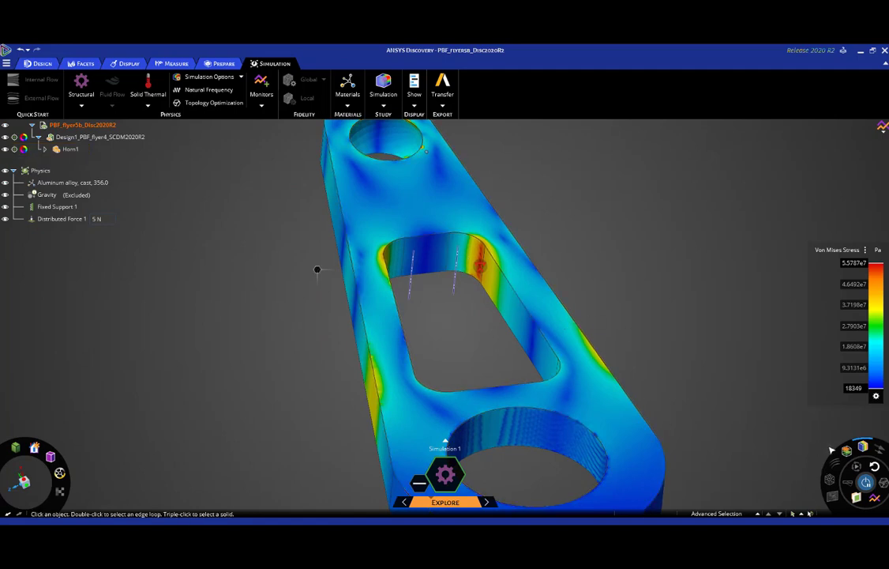
left_click(863, 447)
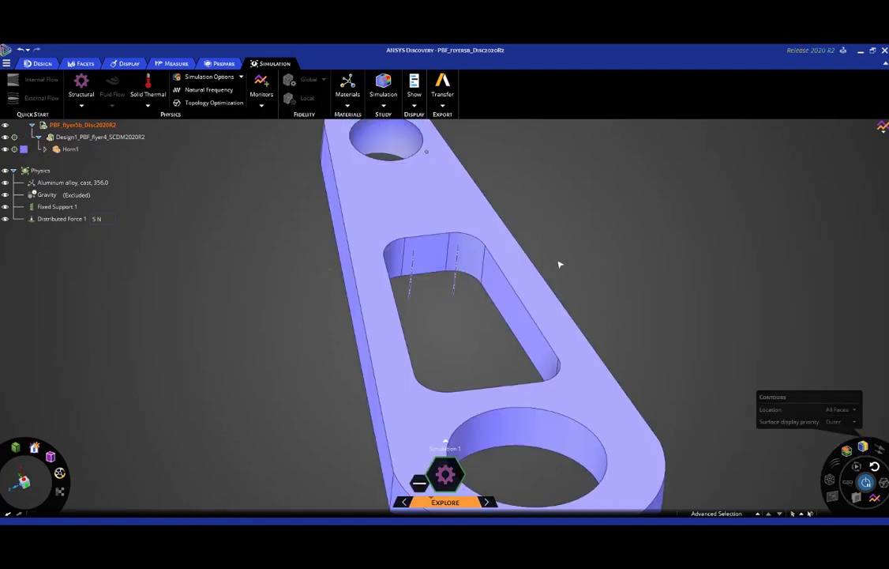
left_click(474, 257)
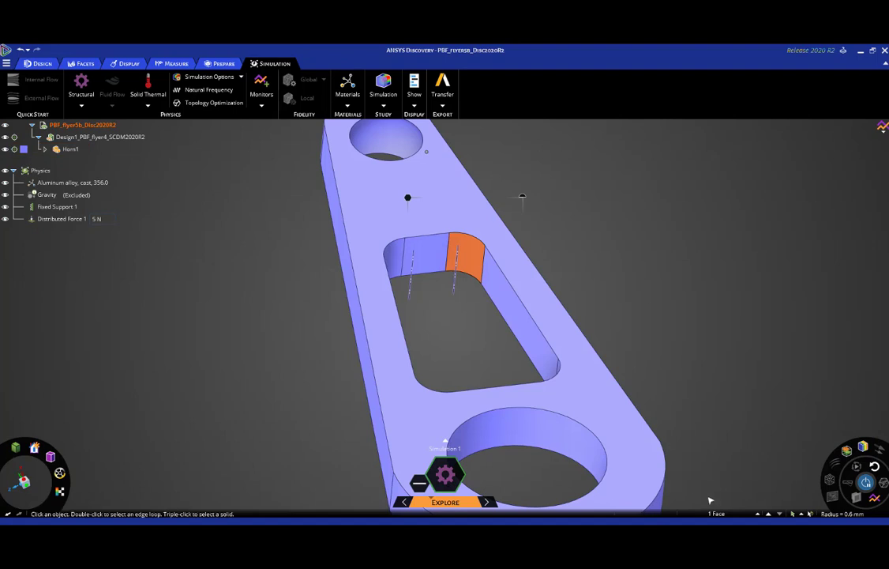
mouse_move(728, 513)
left_click(730, 480)
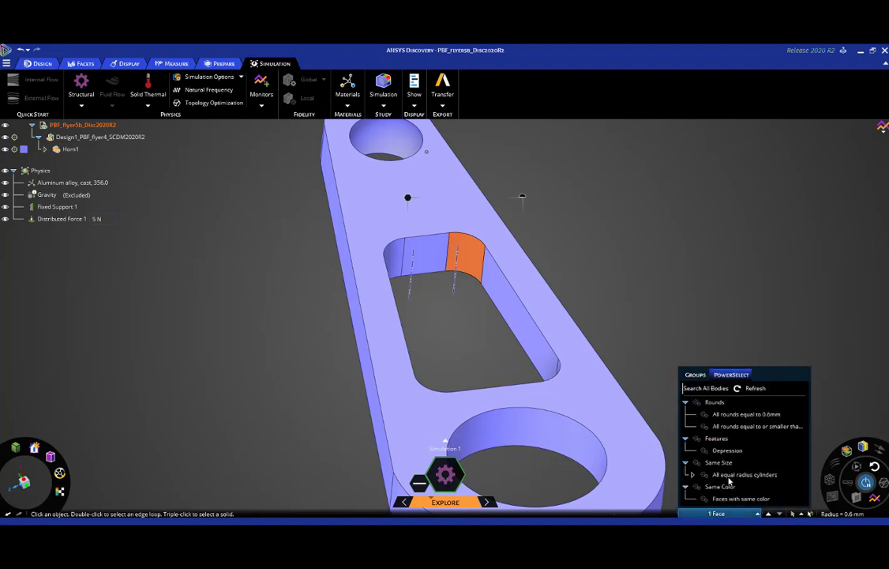
left_click(744, 474)
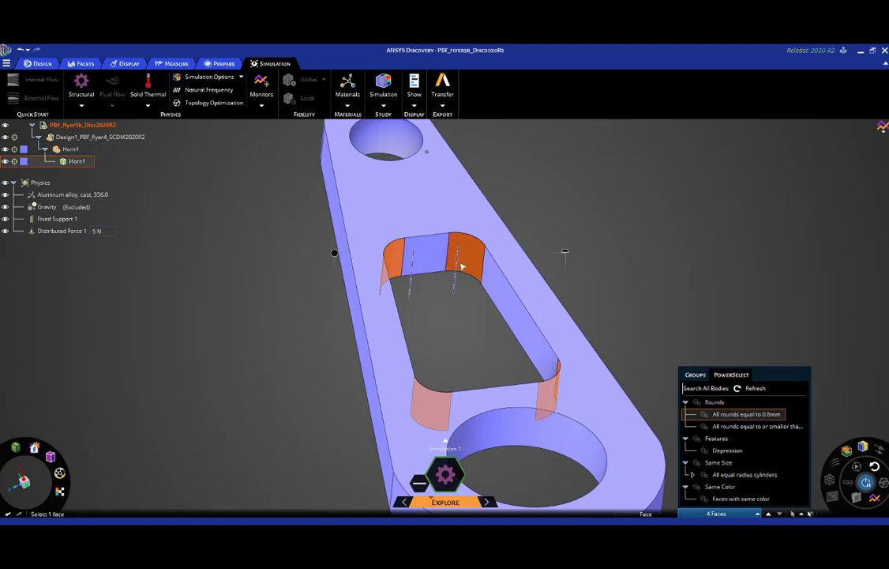
Set the radius of the cutout's four selected rounds to 0.2 mm with Pull and add that radius as a parameter.
key("p")
mouse_move(467, 258)
left_mouse_down()
mouse_move(454, 272)
mouse_move(473, 250)
mouse_move(466, 260)
left_mouse_up()
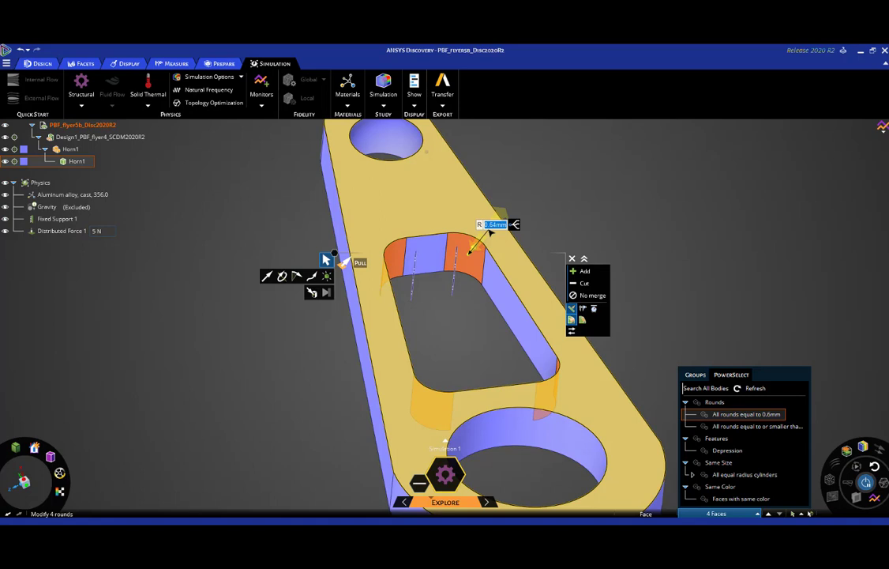
type("2")
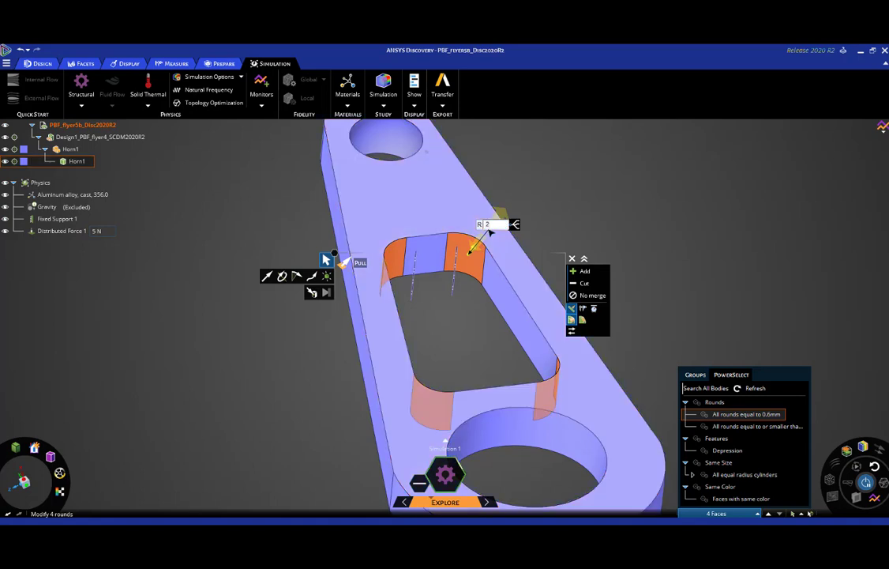
type(".2")
key("Return")
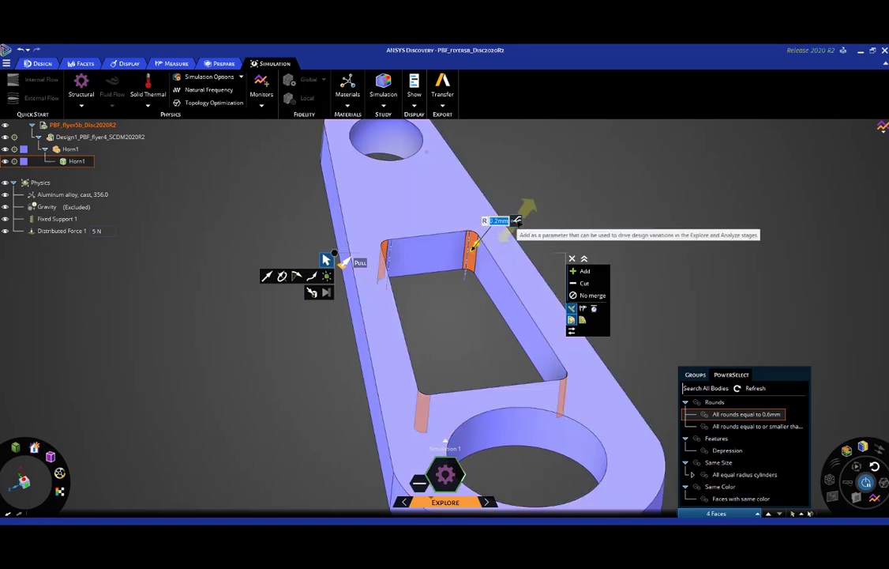
left_click(518, 221)
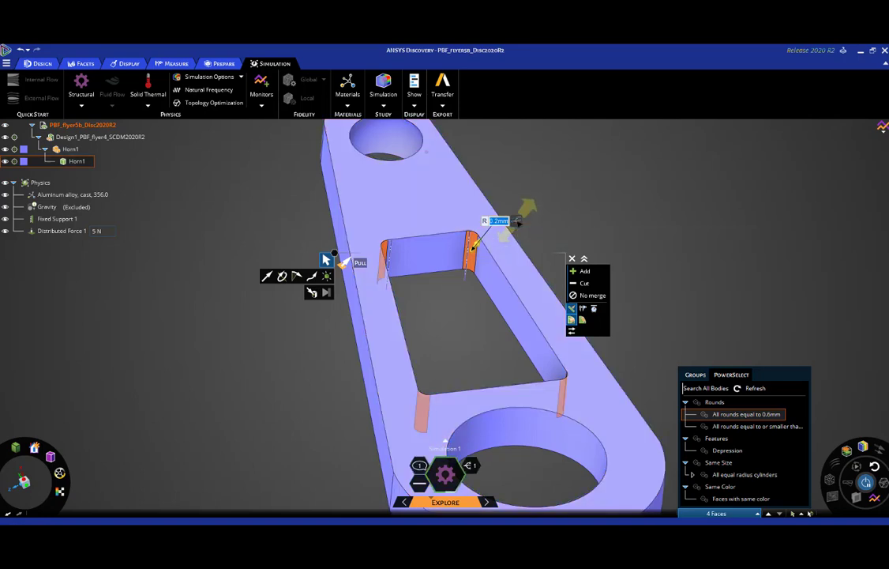
left_click(659, 212)
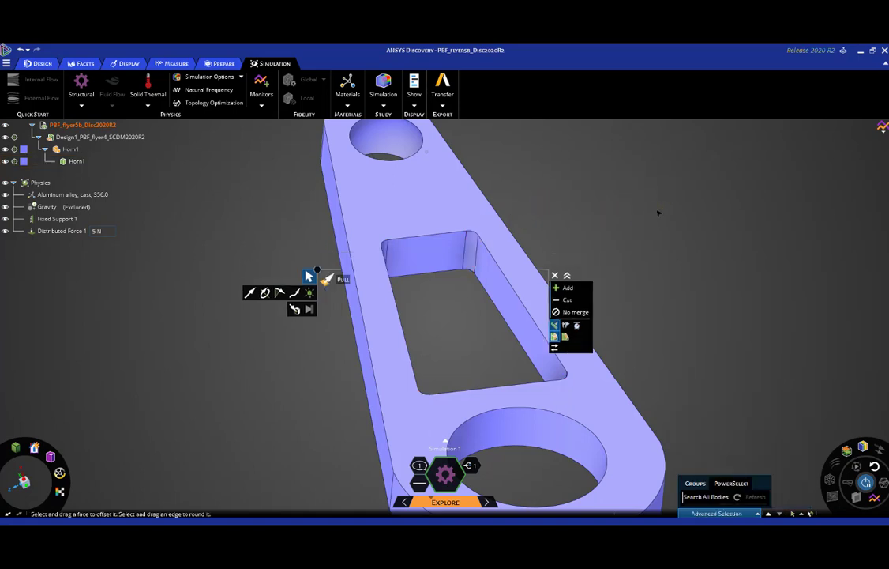
Rename the driving dimension group of the cutout's rounds to Radius and select that group.
middle_click_drag(677, 306, 612, 294, "shift")
scroll(656, 303, "down", 3)
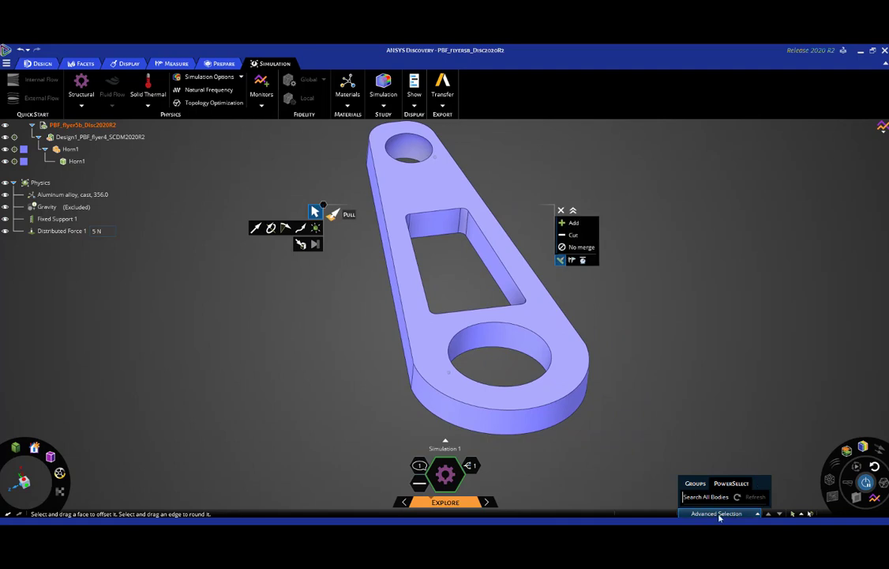
left_click(696, 483)
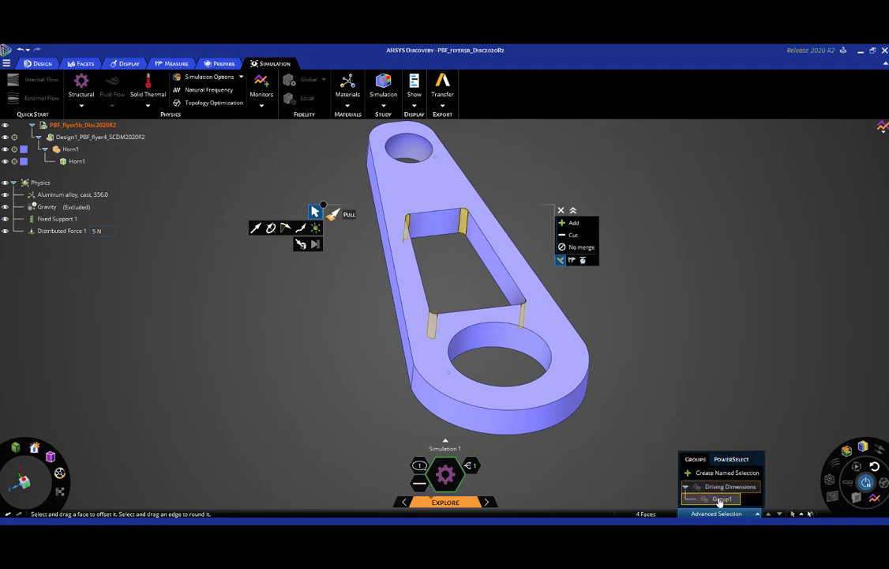
right_click(719, 500)
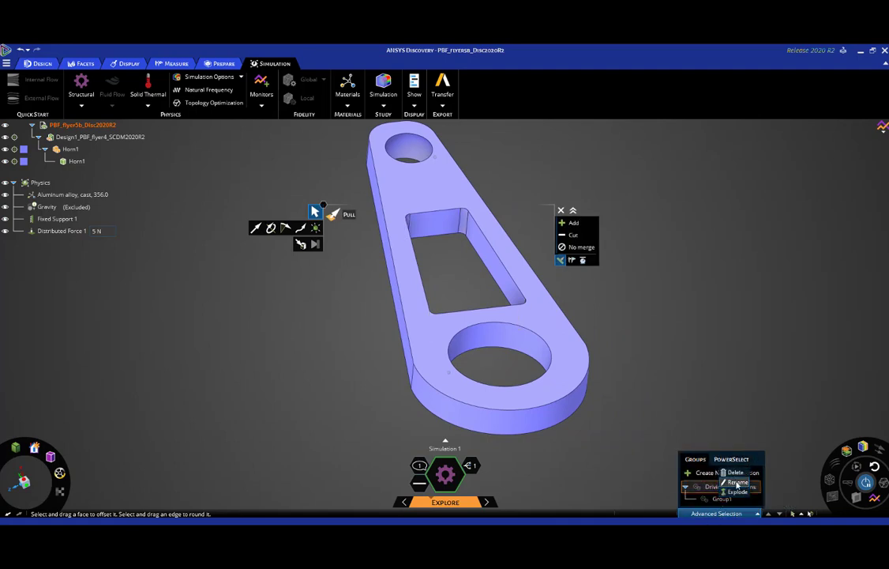
left_click(737, 481)
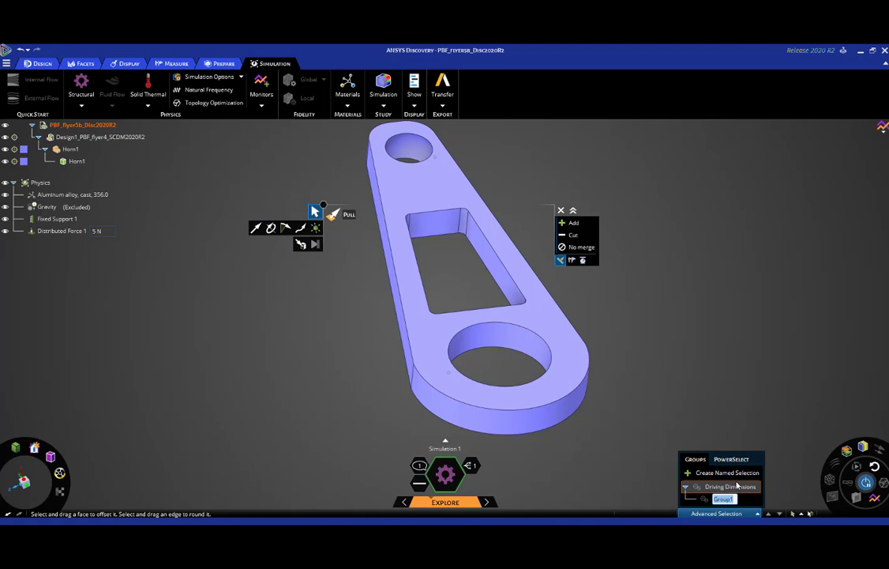
type("Radius")
key("Return")
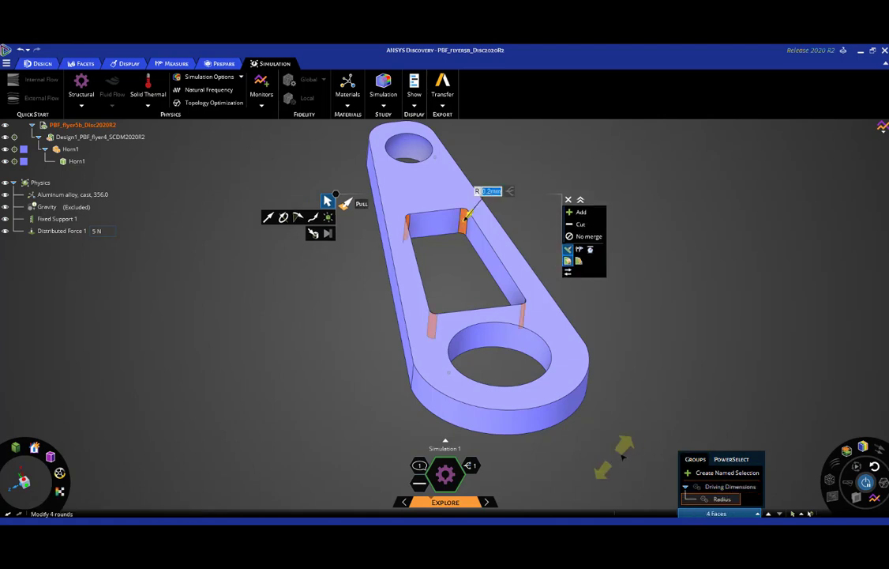
left_click(723, 500)
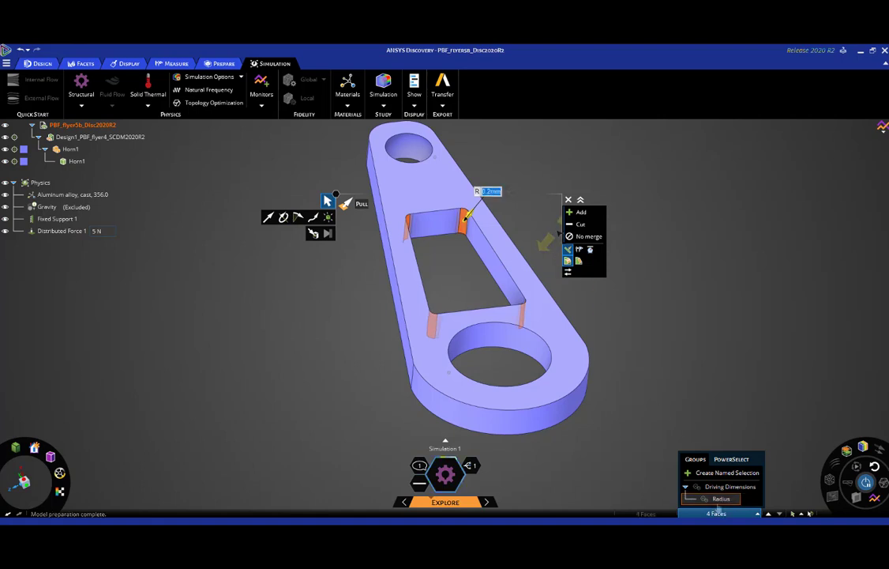
left_click(719, 501)
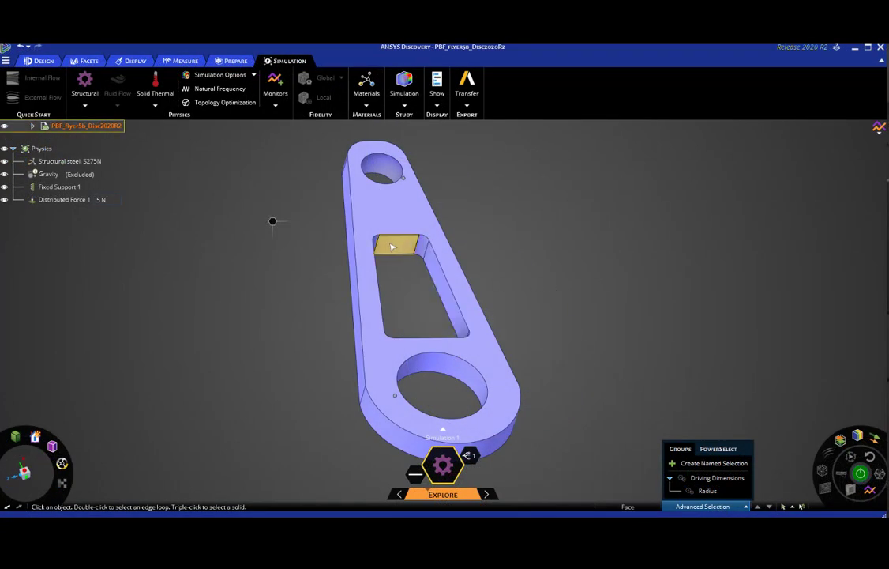
Add a maximum Von Mises Stress monitor on all eight interior faces of the arm's central cutout.
left_click(394, 247)
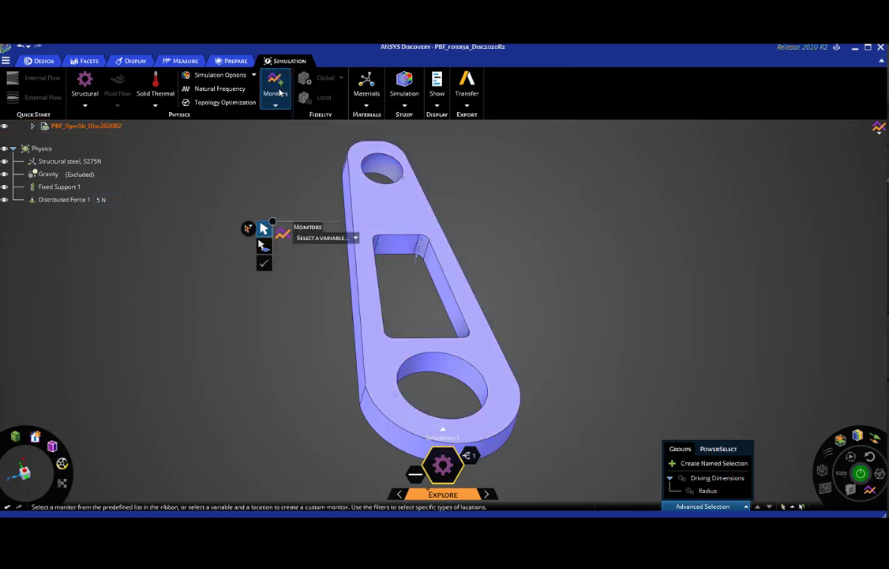
left_click(331, 237)
left_click(320, 261)
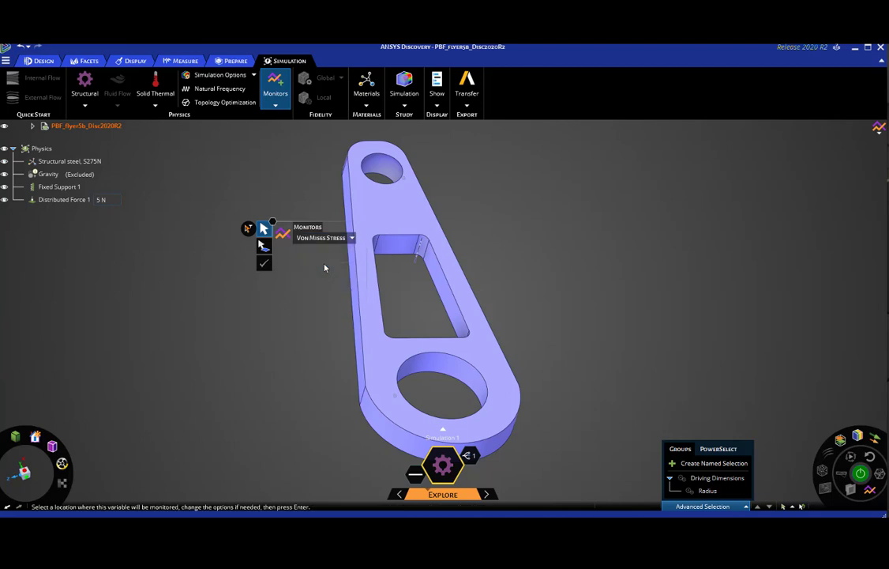
double_click(405, 251)
left_click(523, 246)
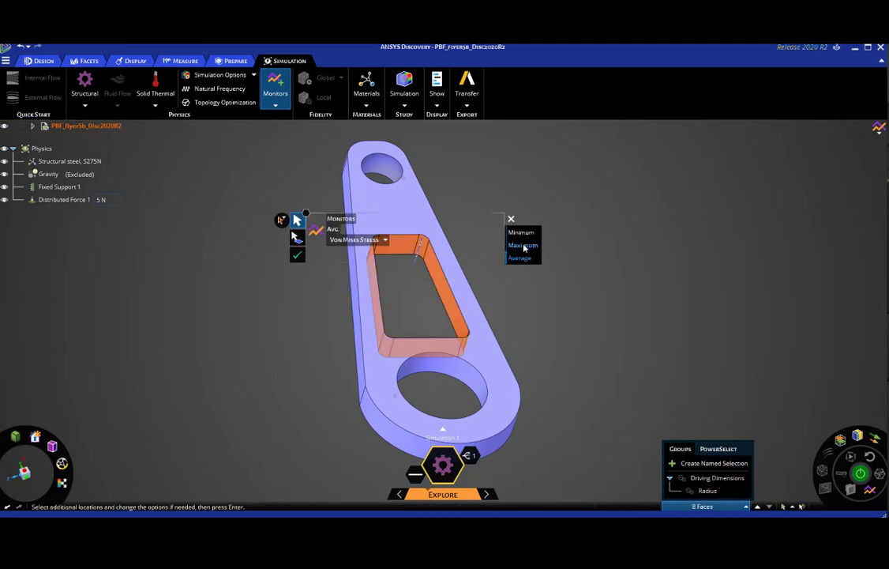
left_click(297, 258)
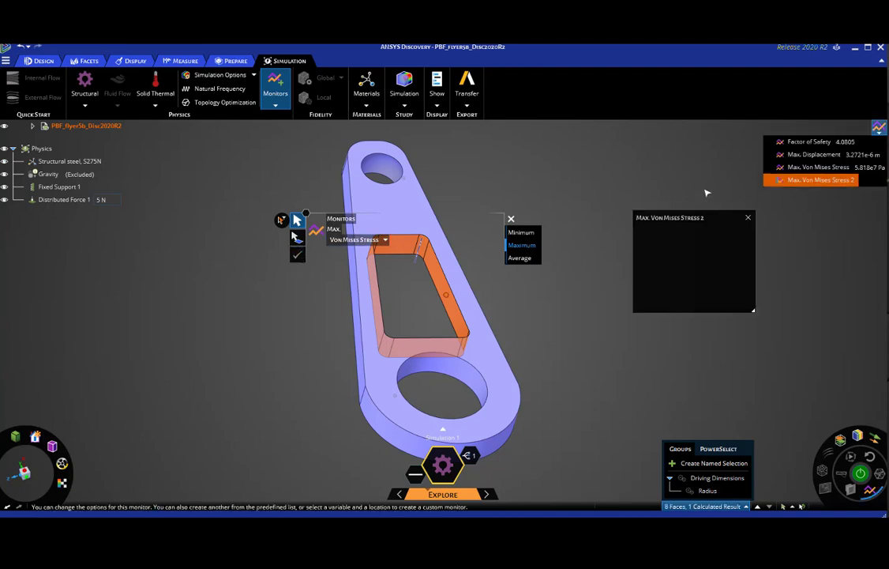
Rename the new cutout stress monitor as Max. Von Mises Stress_Interior.
right_click(821, 181)
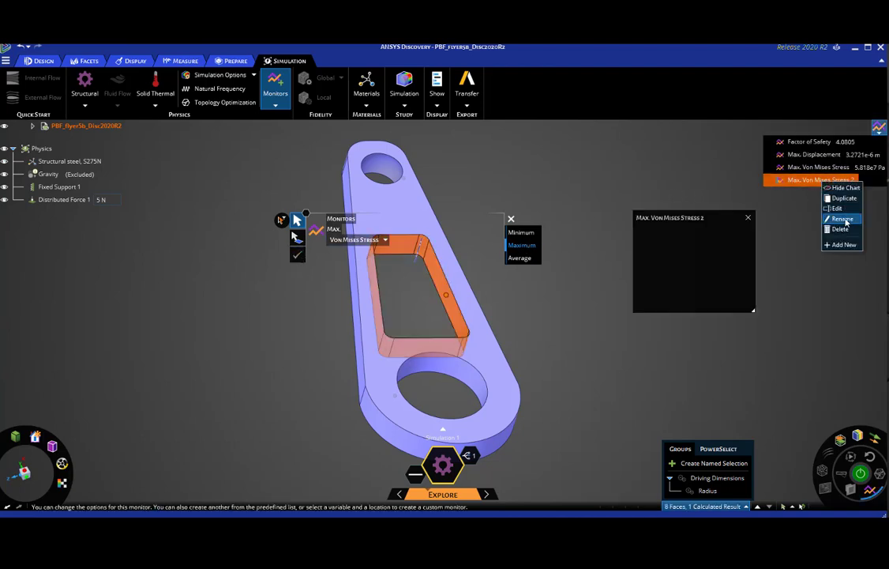
left_click(842, 218)
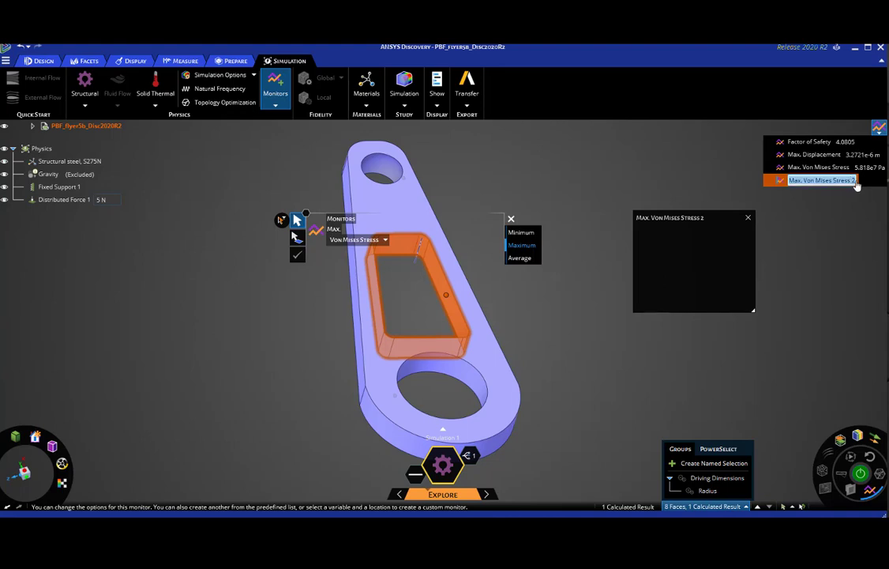
left_click_drag(850, 181, 860, 184)
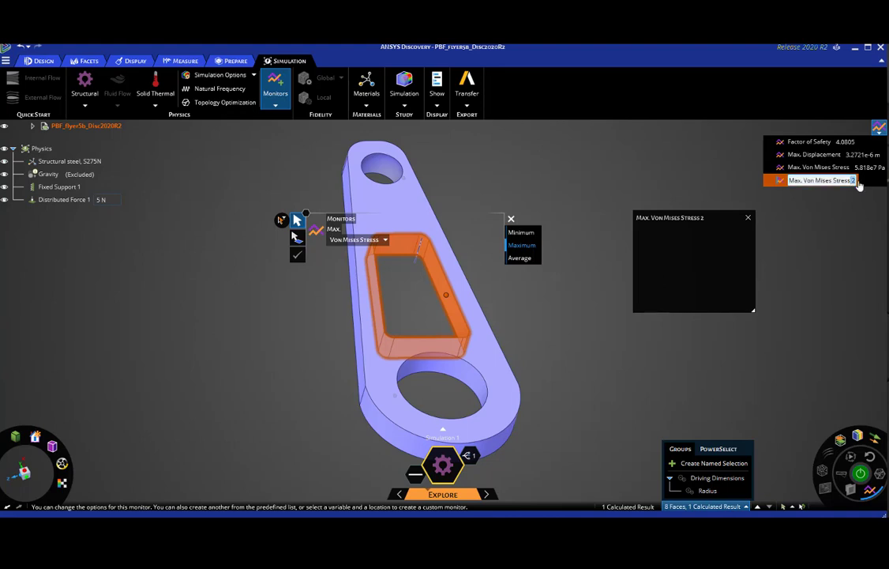
type("Interior")
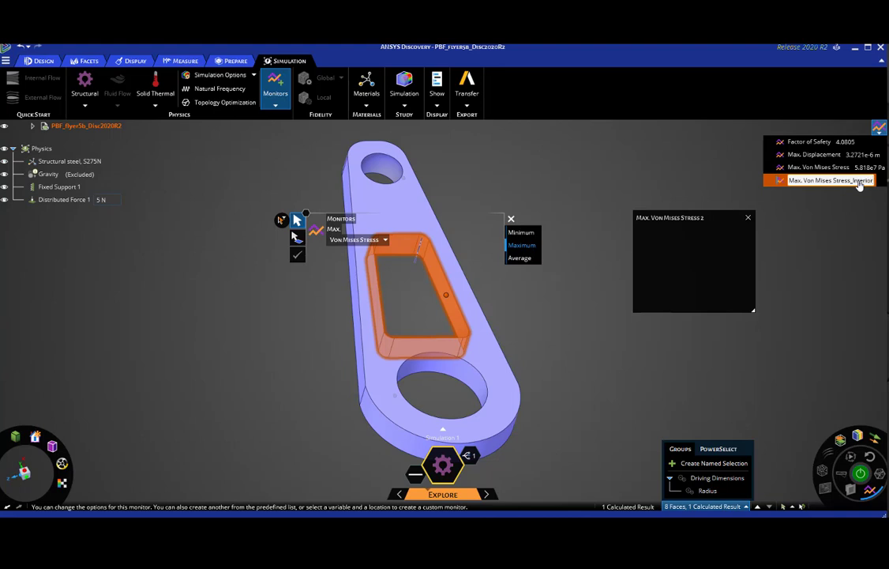
key("Return")
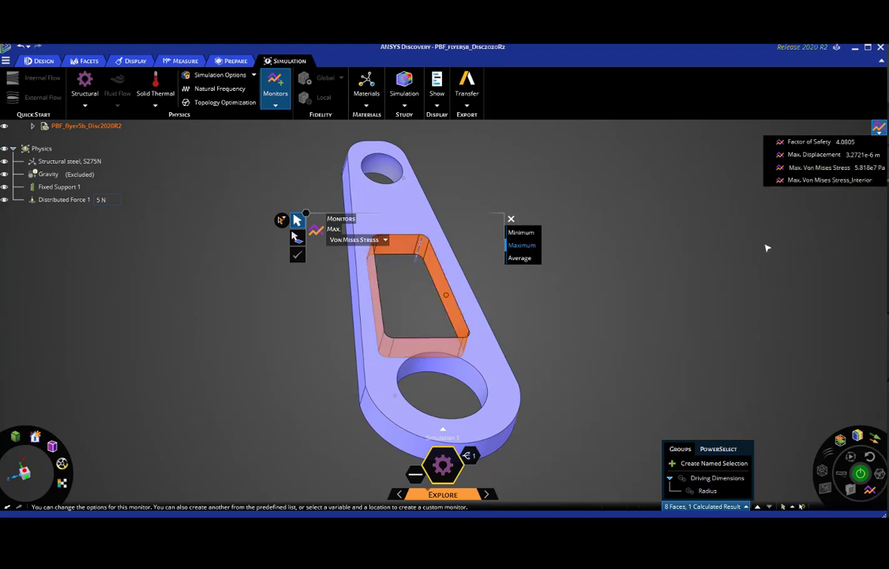
Run the simulation and show the interior stress monitor's chart beside the upper end of the arm.
left_click(861, 474)
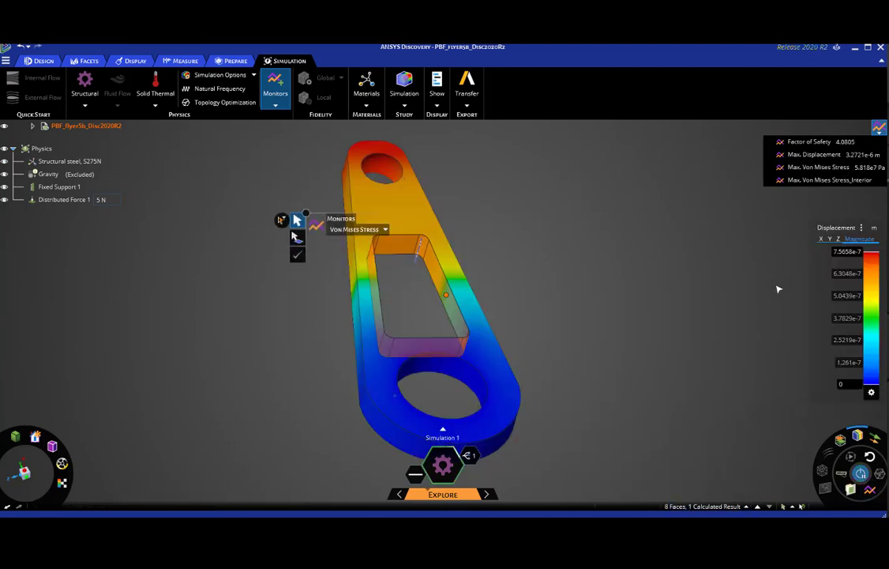
left_click(814, 181)
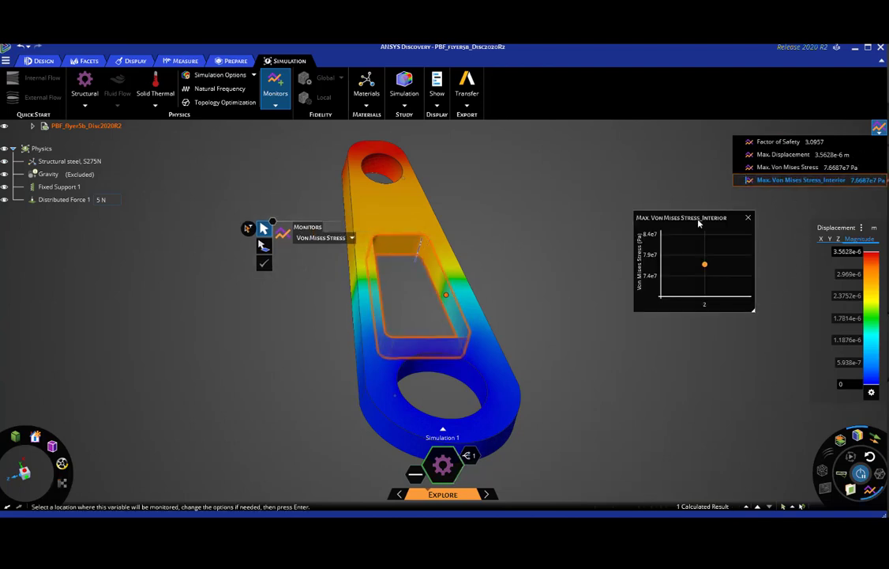
left_click_drag(698, 223, 591, 162)
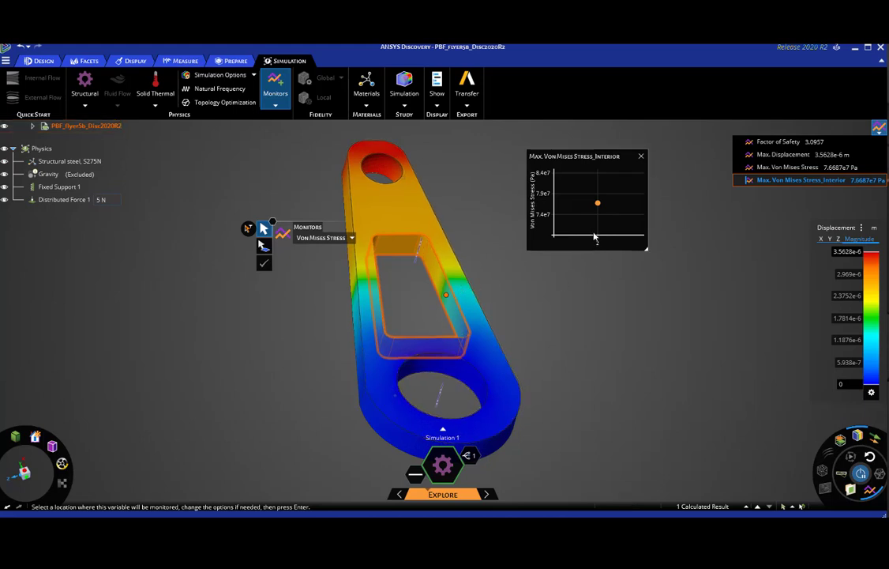
key("Escape")
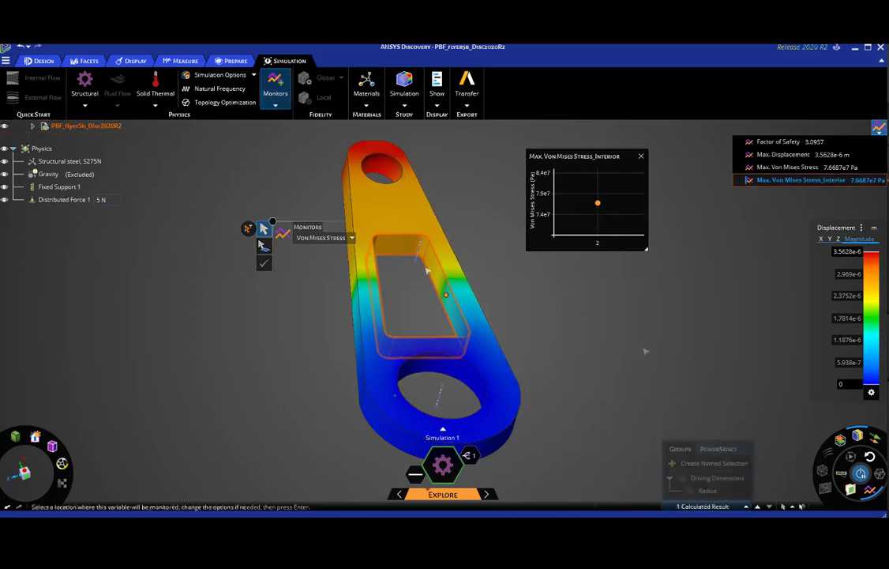
Set the Radius driving dimension of the cutout's four rounds to 0.9 mm.
left_click(705, 490)
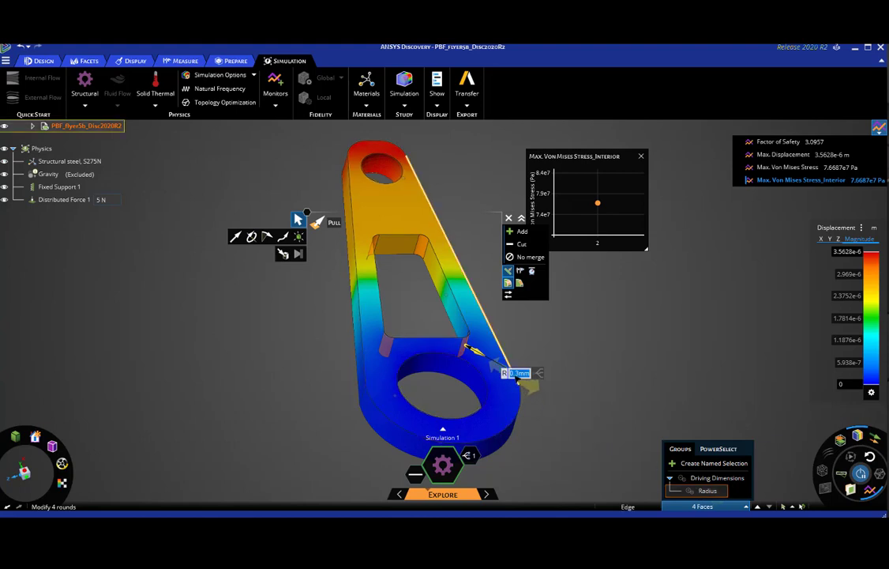
type("0.5")
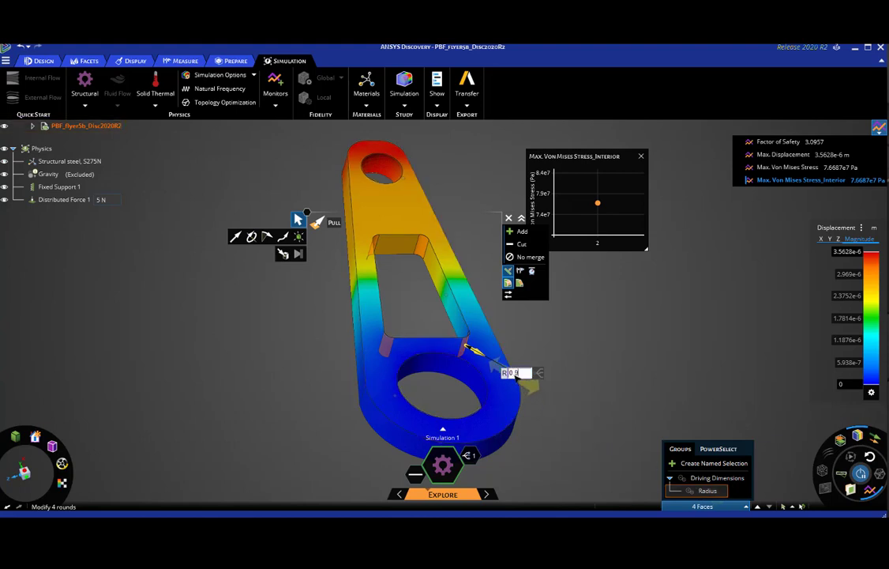
key("Return")
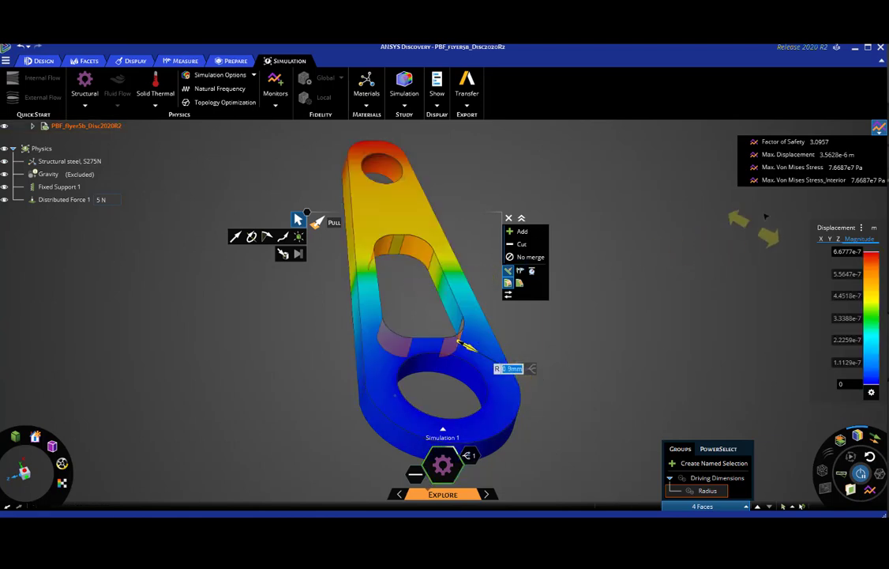
Show the Max. Von Mises Stress_Interior chart clear of the arm to compare the stress before and after the radius change.
left_click(792, 180)
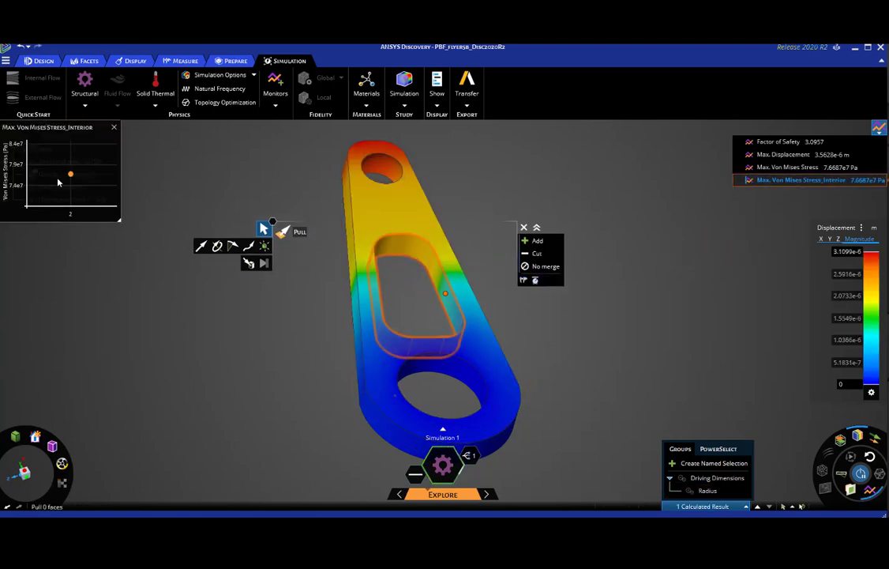
left_click_drag(93, 117, 403, 132)
left_click_drag(389, 176, 647, 223)
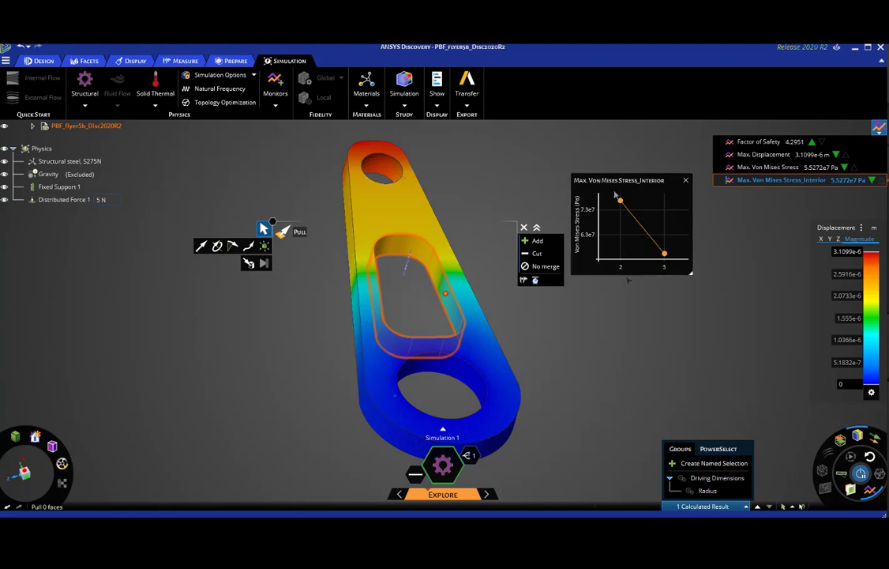
left_click_drag(619, 184, 693, 240)
scroll(580, 410, "down", 3)
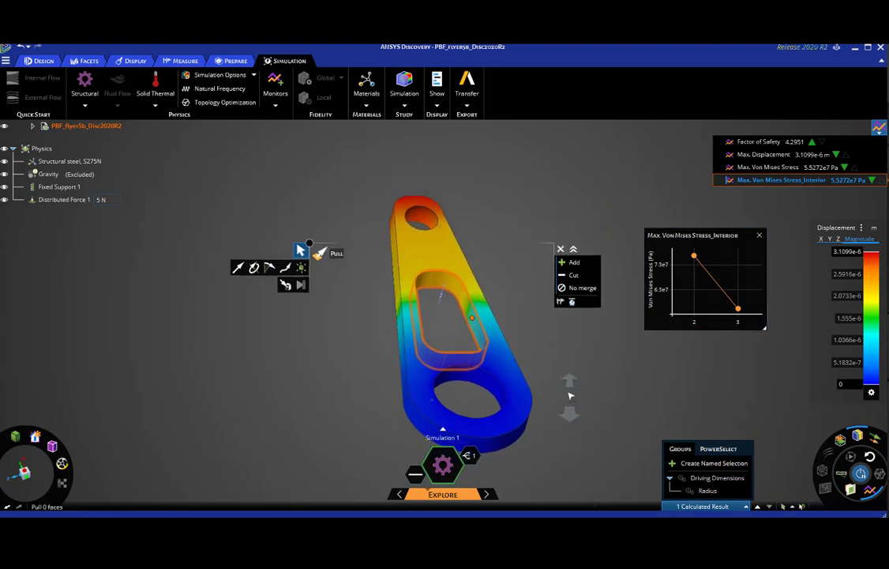
middle_click_drag(556, 371, 499, 331, "ctrl")
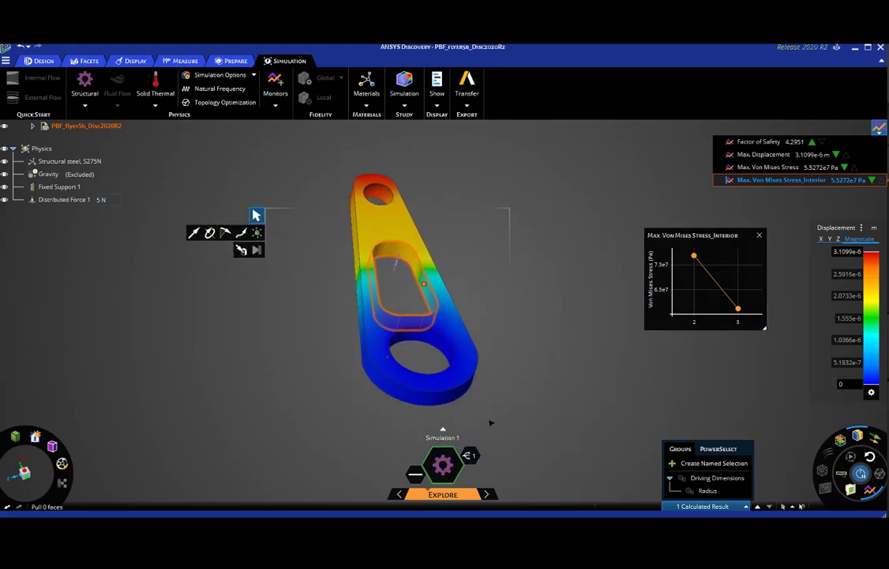
Open the Design Variations Generator from the variations table and add Radius as its parameter.
left_click(469, 458)
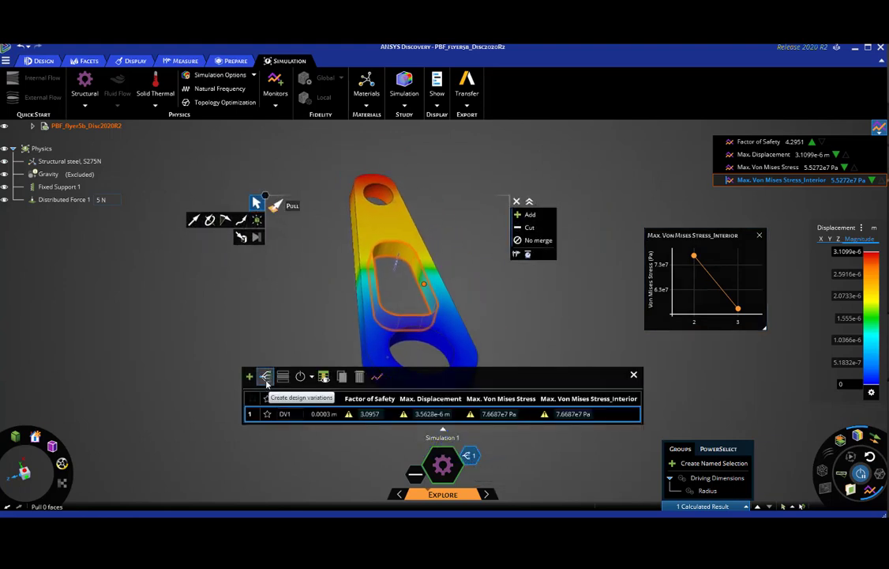
left_click(266, 378)
left_click_drag(359, 315, 155, 274)
left_click(146, 297)
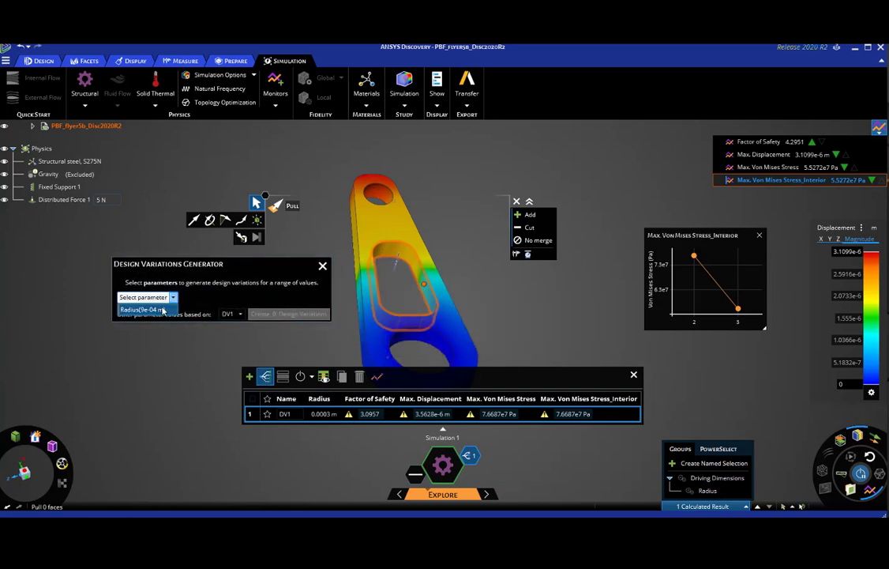
left_click(142, 309)
left_click(179, 295)
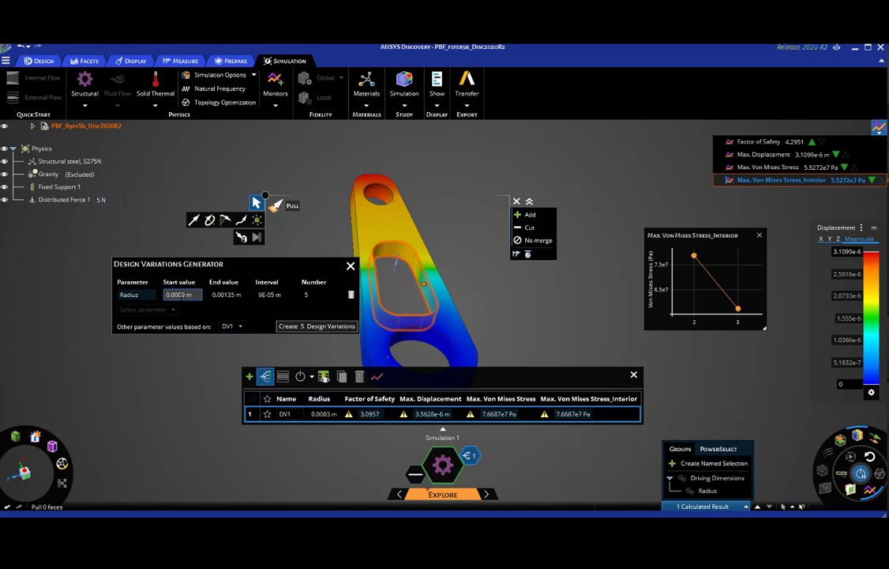
Define the Radius range with a start value of 0.0003 m, an end value of 0.001 m and 4 variations.
left_click(184, 294)
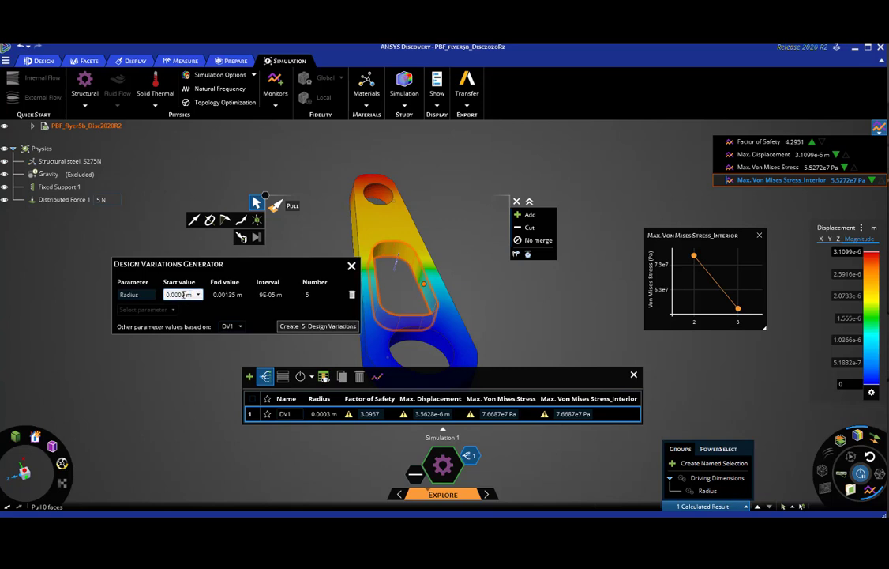
key("BackSpace")
type("3")
left_click(227, 294)
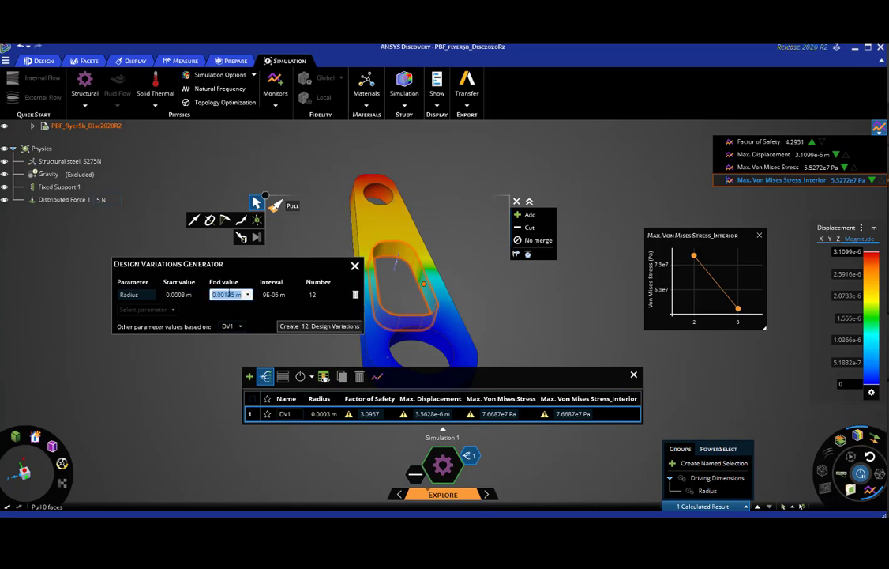
left_click(226, 295)
double_click(239, 294)
type("0.001")
left_click(314, 296)
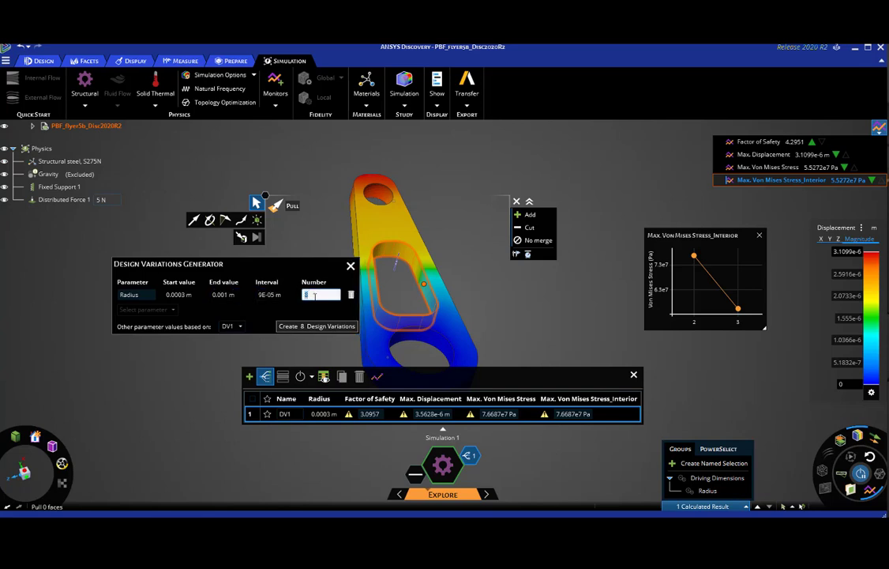
type("4")
left_click(281, 294)
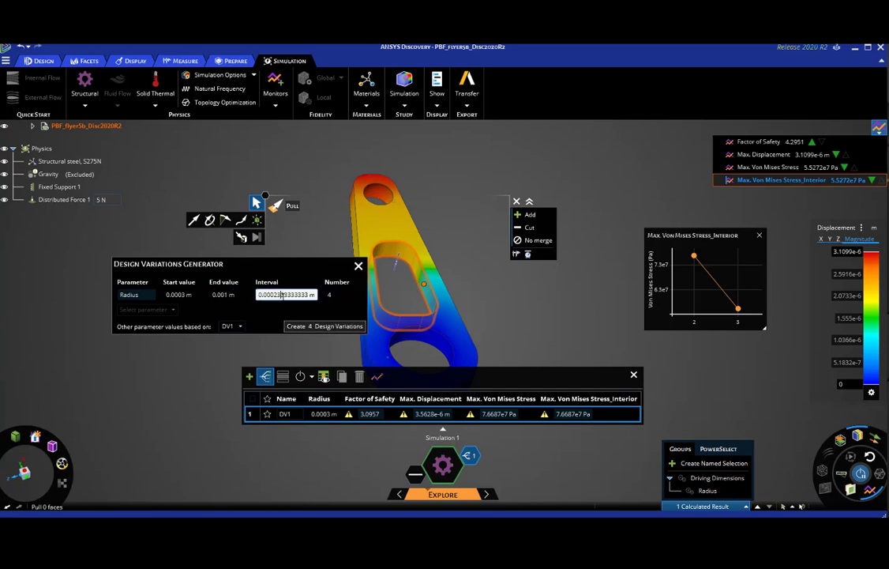
Create the 4 design variations, close the generator and solve all variations in the table.
left_click(308, 326)
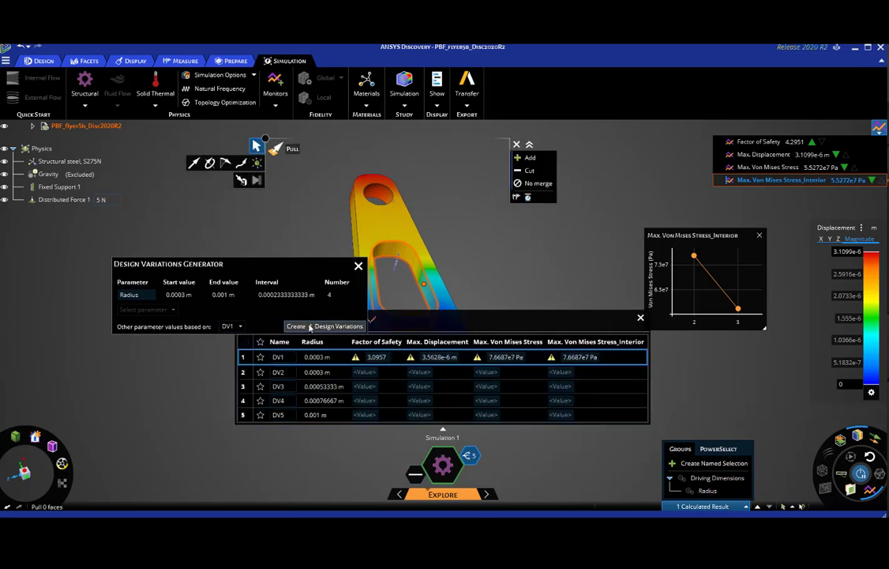
left_click(389, 326)
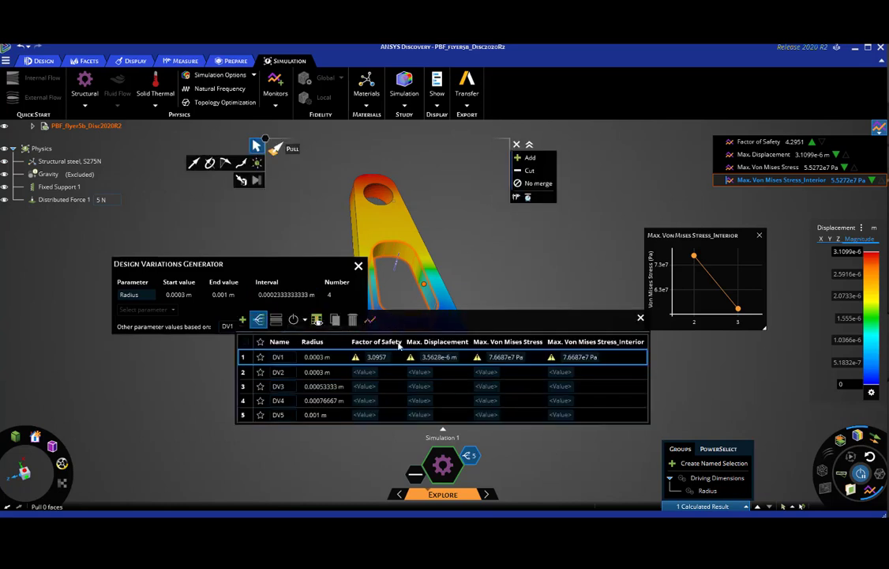
left_click(359, 268)
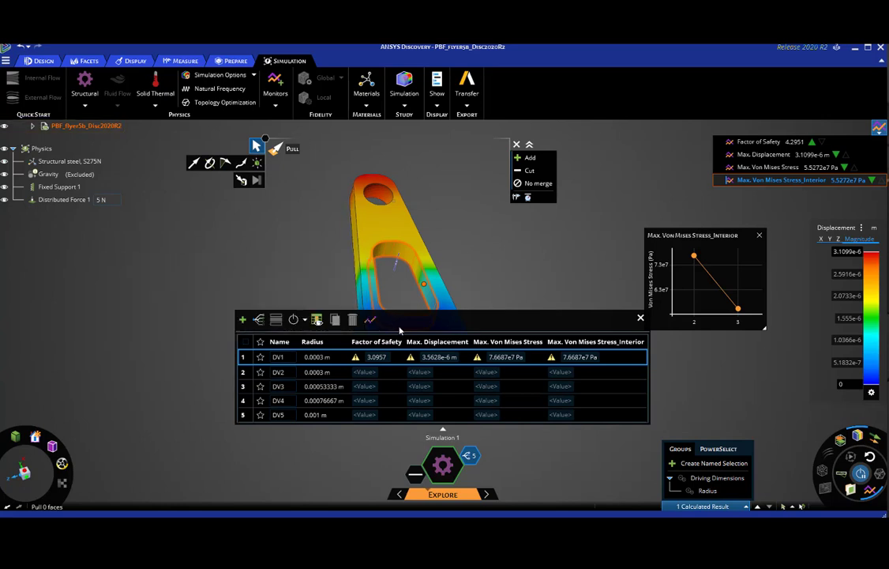
left_click(301, 320)
left_click(324, 374)
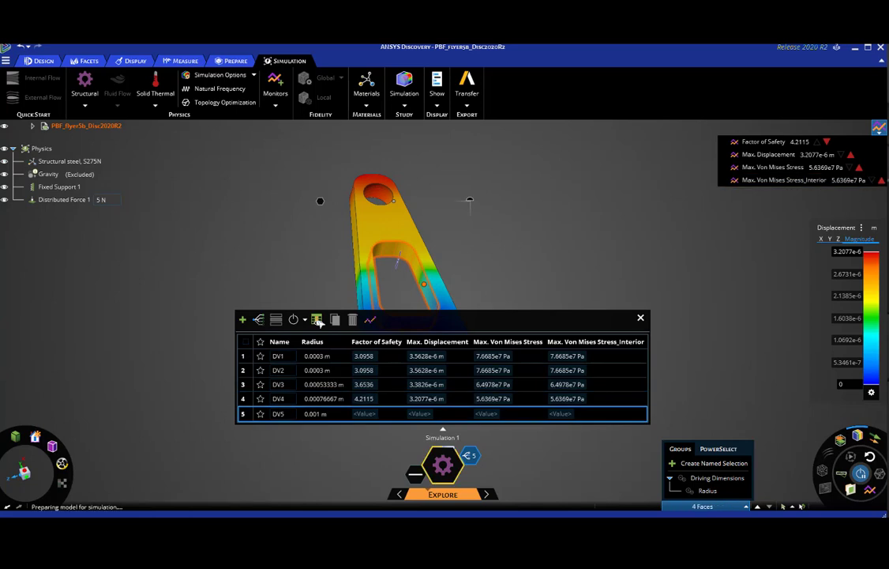
Plot Max. Von Mises Stress_Interior against Radius for the design variations and move the chart lower beside the arm.
left_click(369, 319)
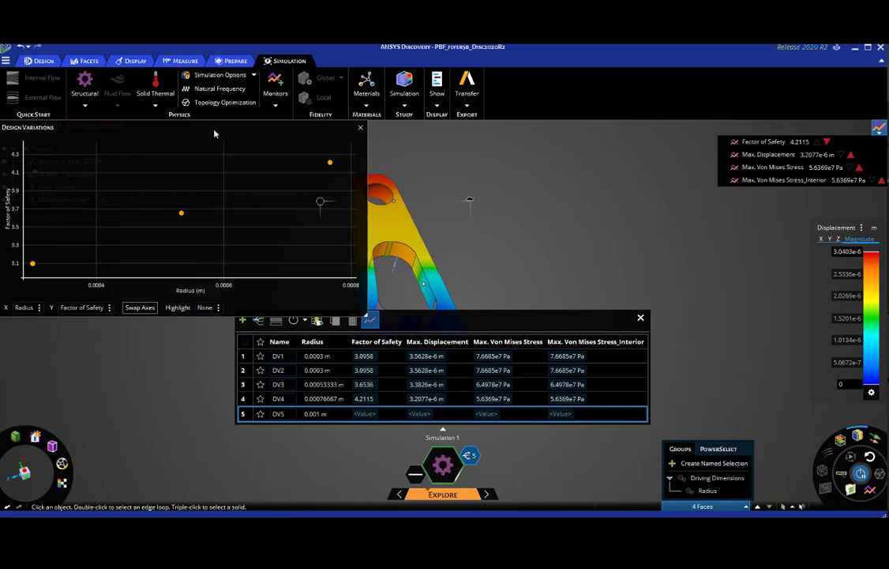
left_click(69, 308)
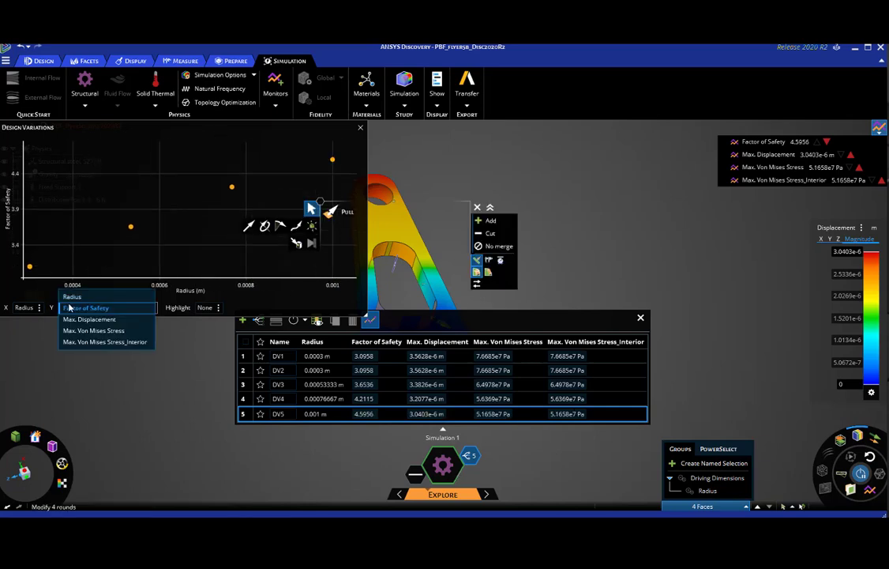
left_click(86, 342)
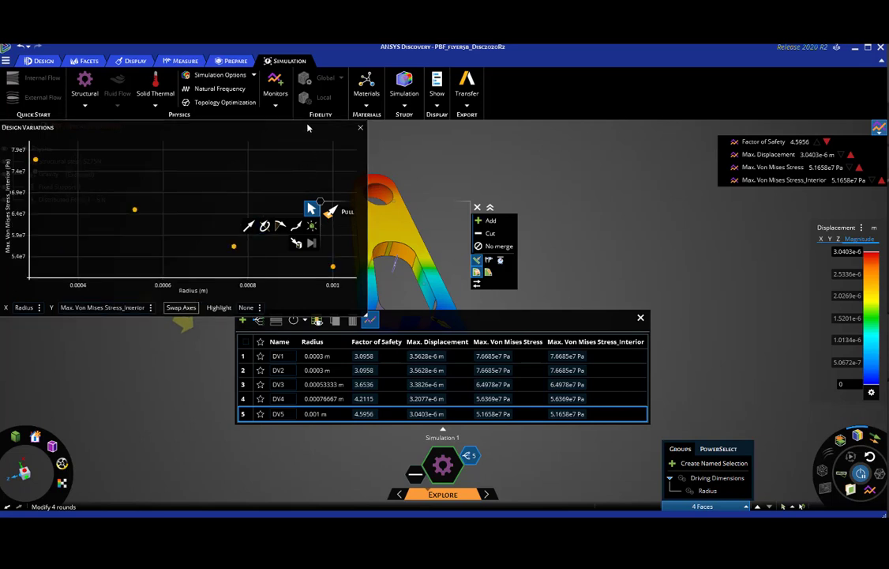
left_click_drag(308, 128, 312, 241)
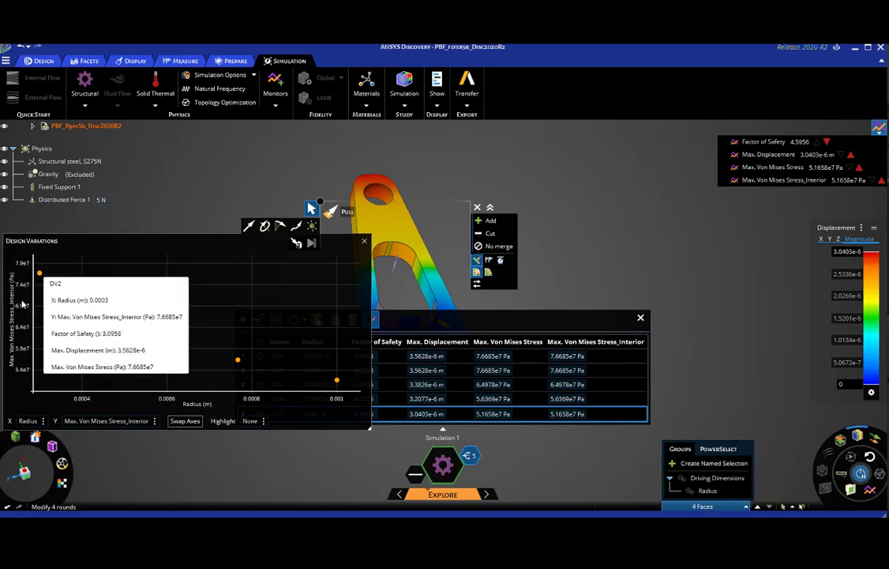
Inspect the first and third plotted points of the stress versus Radius chart and close the chart.
mouse_move(37, 274)
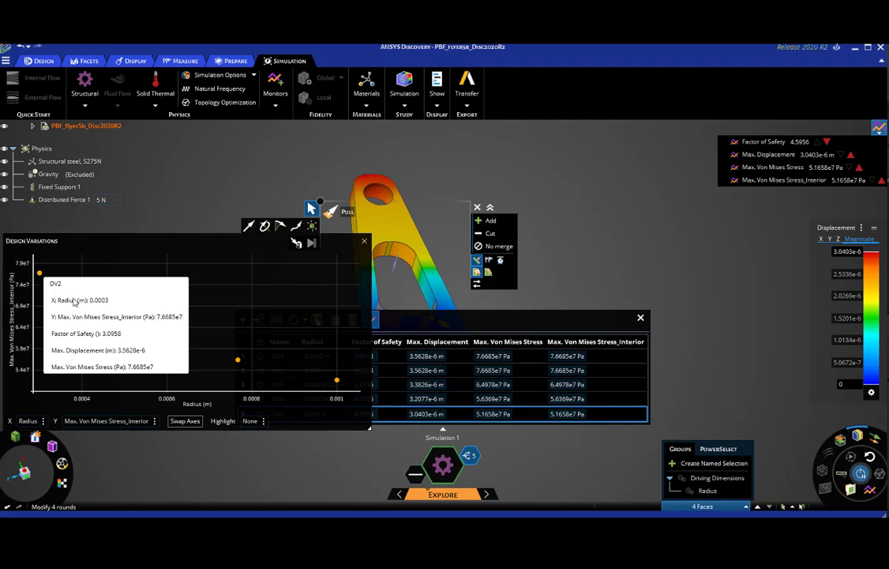
mouse_move(217, 361)
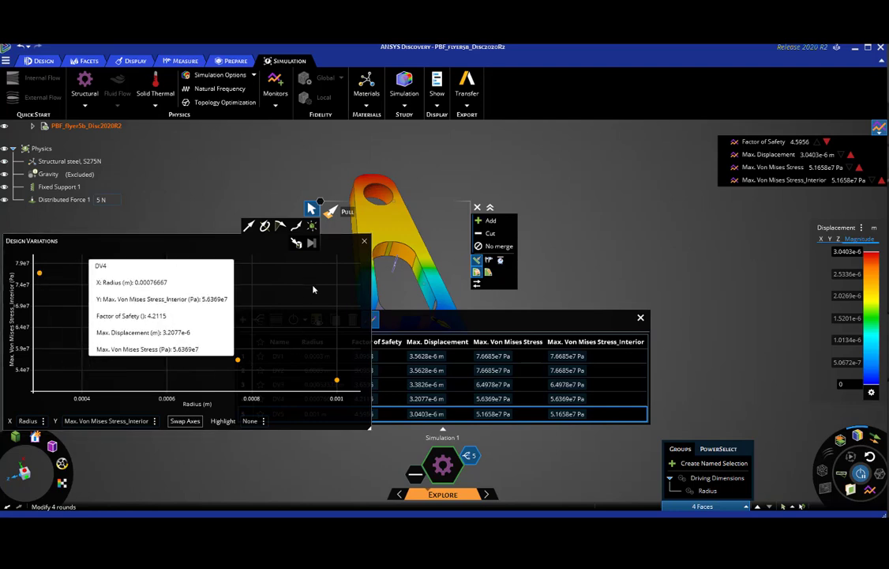
left_click(364, 241)
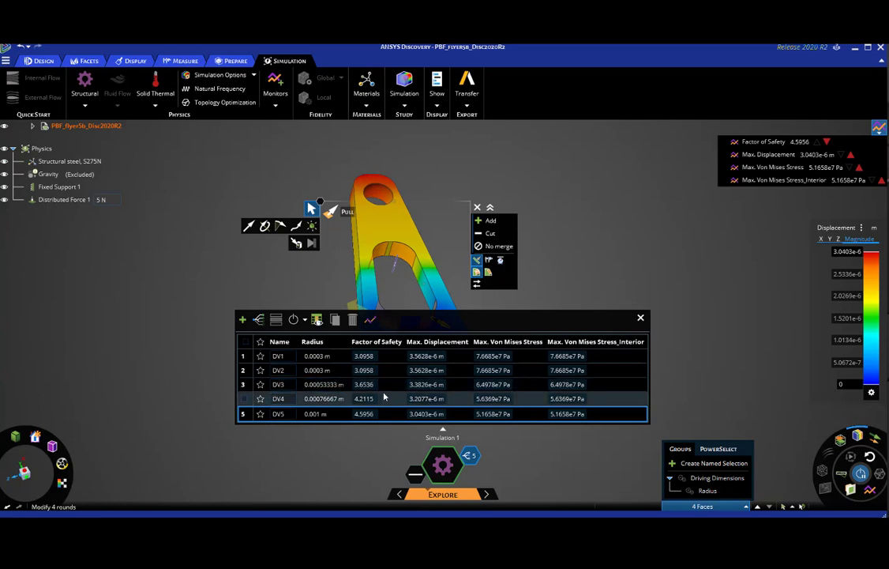
Activate design variation DV3 from the variations table and solve the arm again in the Explore stage.
left_click(244, 384)
left_click(276, 319)
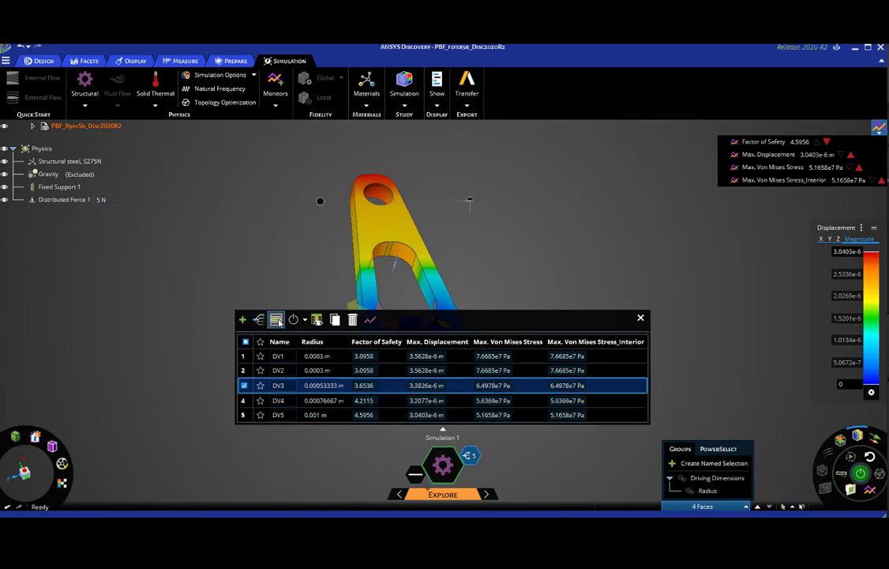
left_click(641, 318)
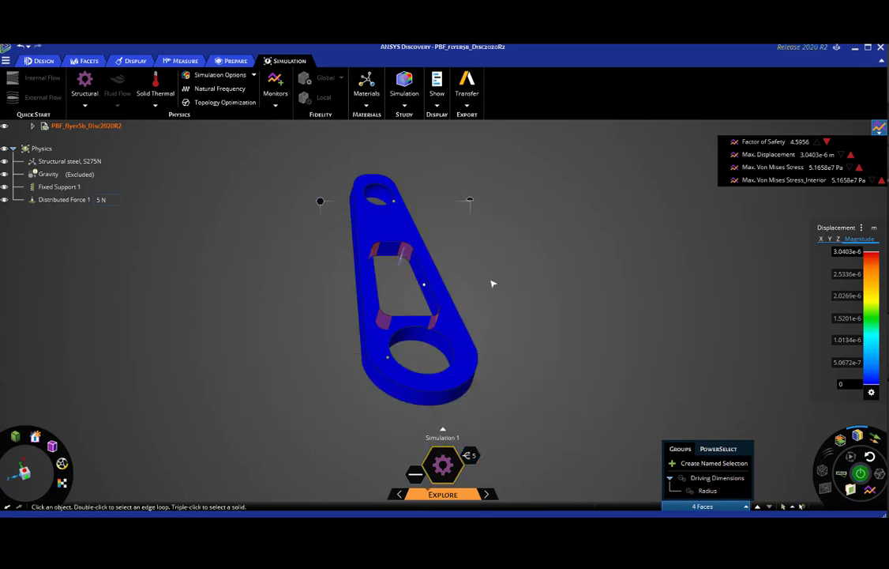
middle_click_drag(579, 316, 578, 321)
left_click(860, 473)
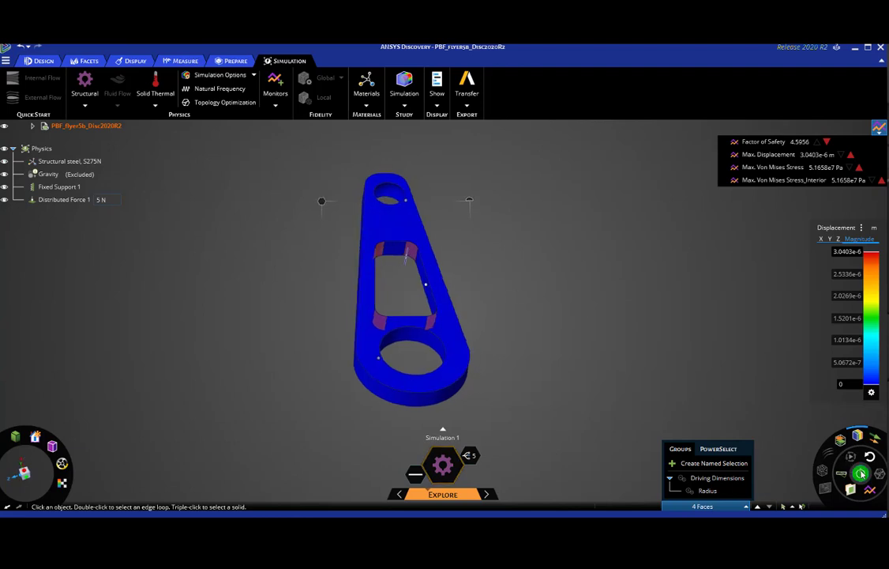
middle_click_drag(451, 314, 470, 340)
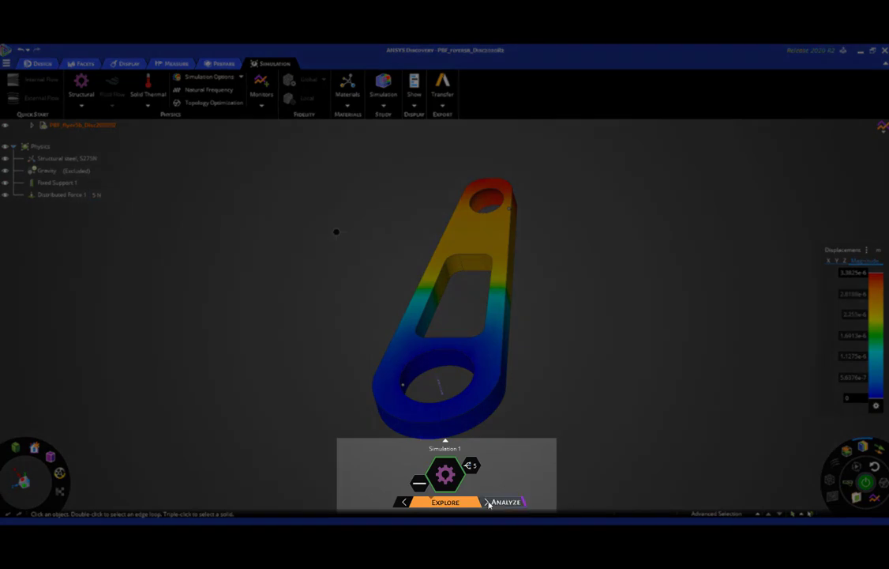
Switch the servo arm simulation to the Analyze stage and solve it.
left_click(501, 503)
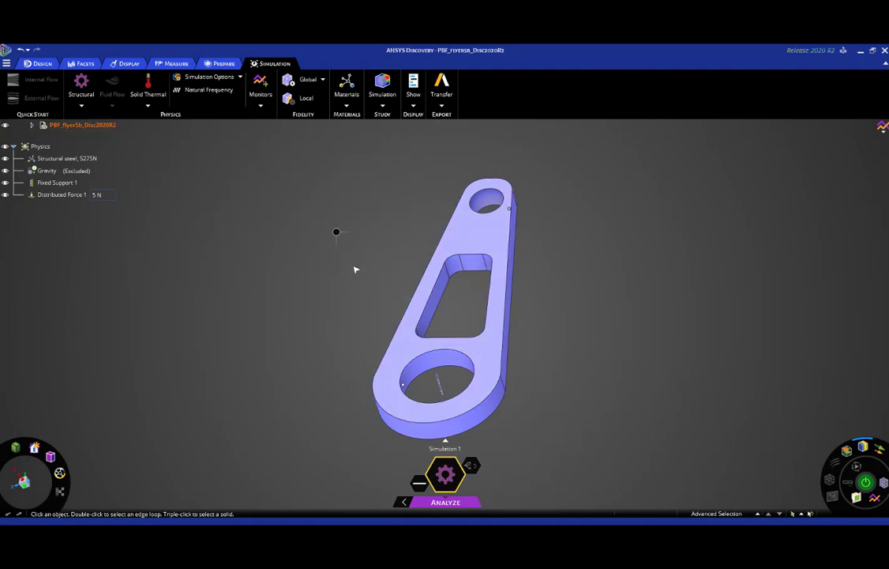
mouse_move(518, 360)
middle_mouse_down()
mouse_move(593, 359)
mouse_move(585, 365)
middle_mouse_up()
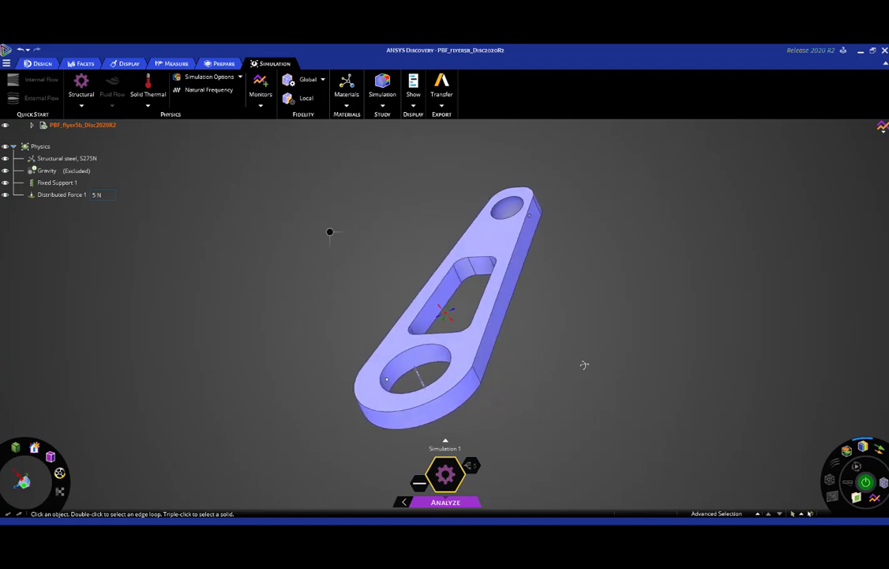
left_click(865, 484)
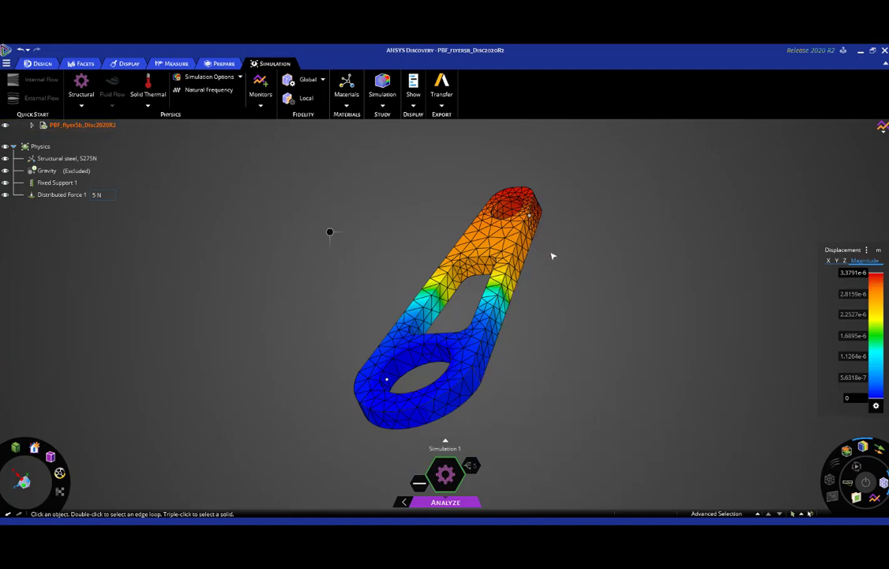
Apply a Local Fidelity of 0.0001 m to all faces of the arm and solve the analysis again.
left_click(295, 100)
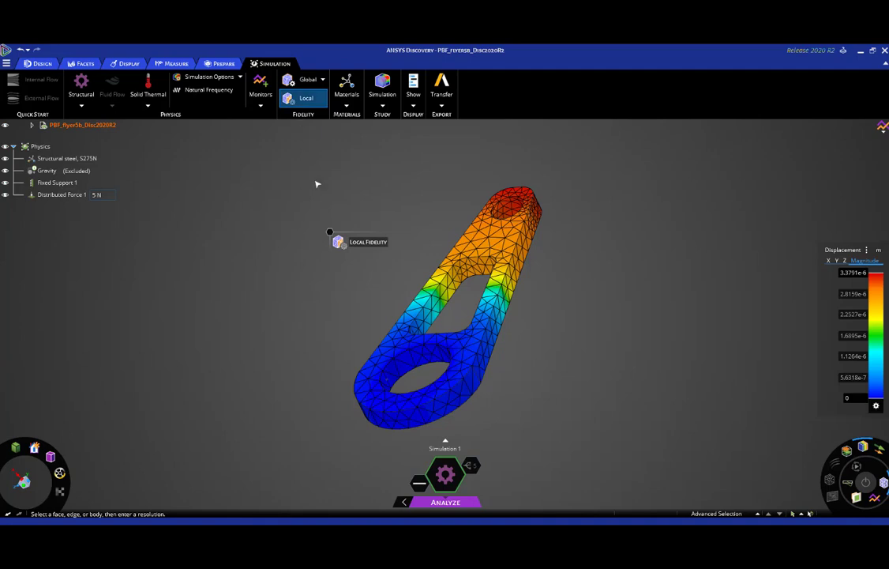
left_click_drag(314, 165, 625, 480)
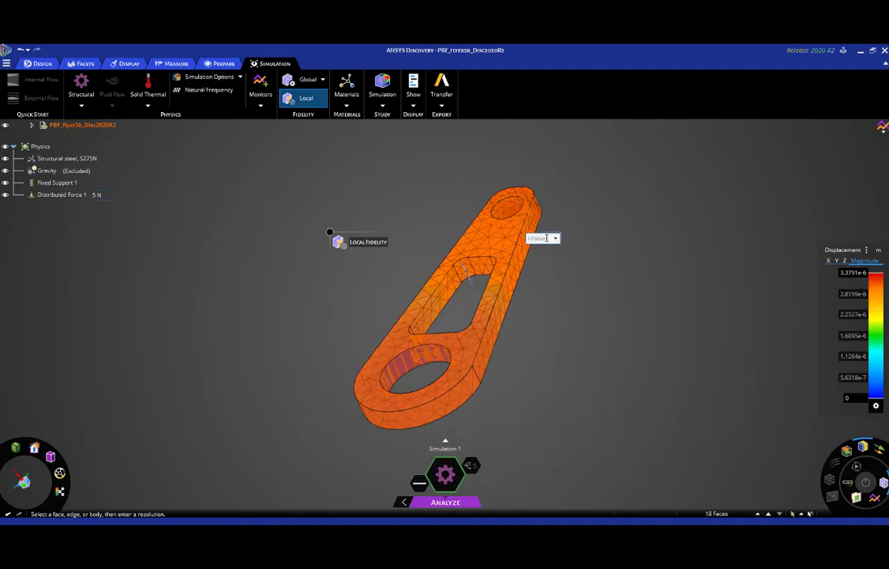
type("0.0001m")
key("Return")
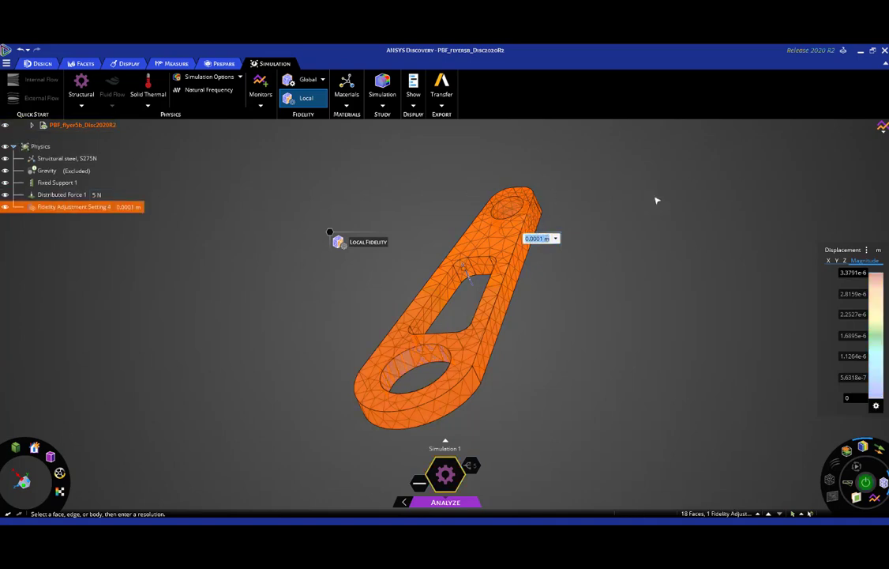
left_click(656, 200)
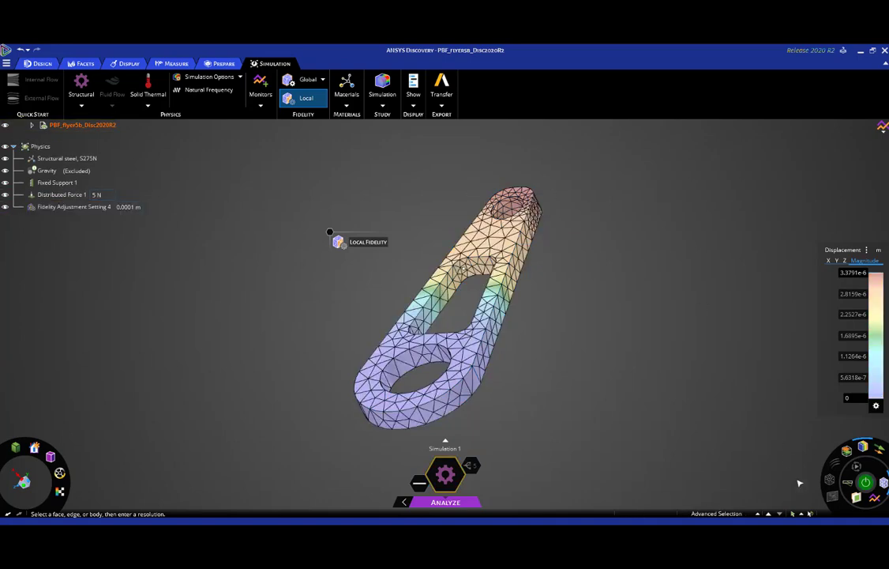
left_click(867, 483)
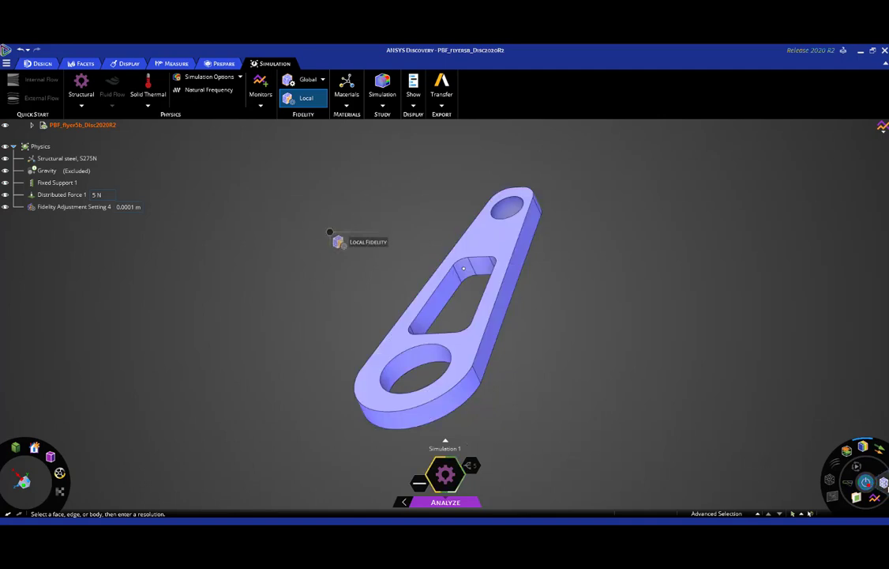
Hide the mesh and display the Von Mises Stress result on the arm.
left_click(883, 484)
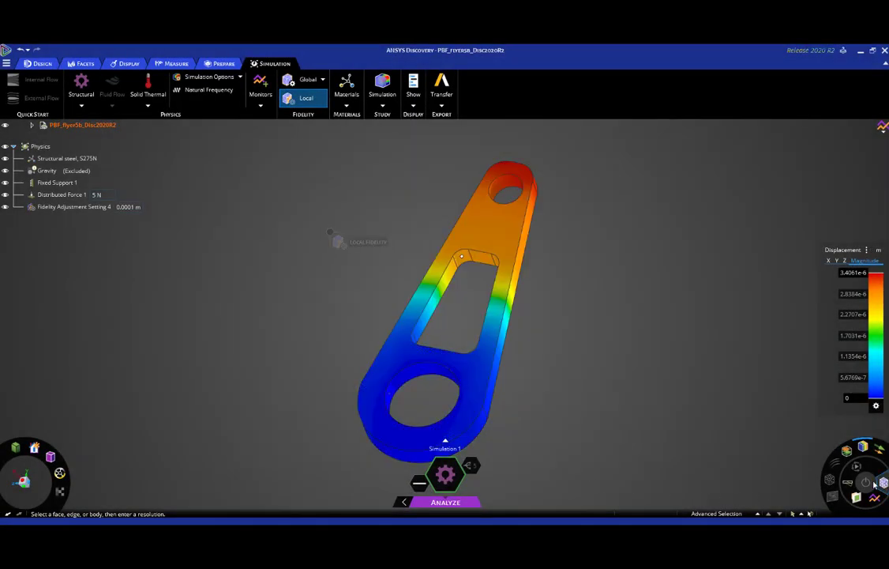
left_click(836, 249)
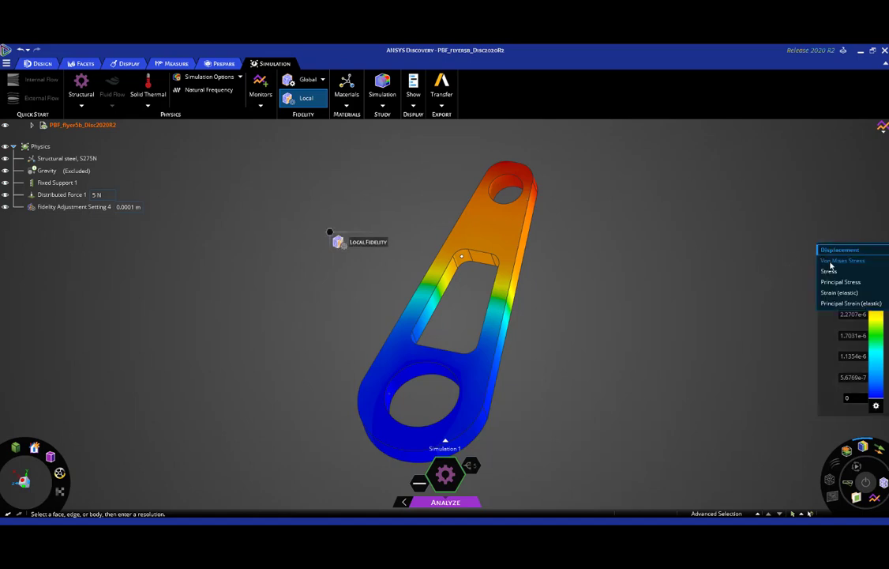
left_click(834, 260)
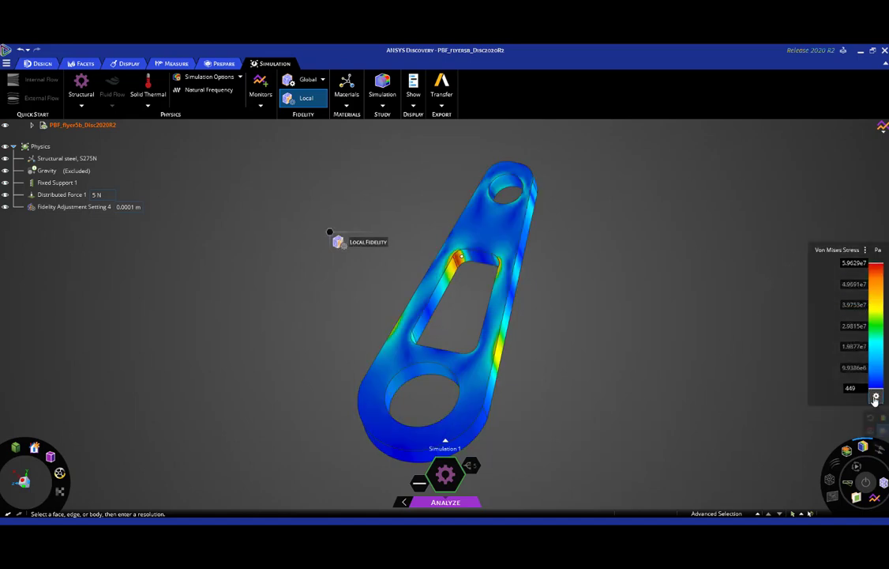
mouse_move(875, 397)
left_click(870, 430)
middle_click_drag(600, 357, 574, 296)
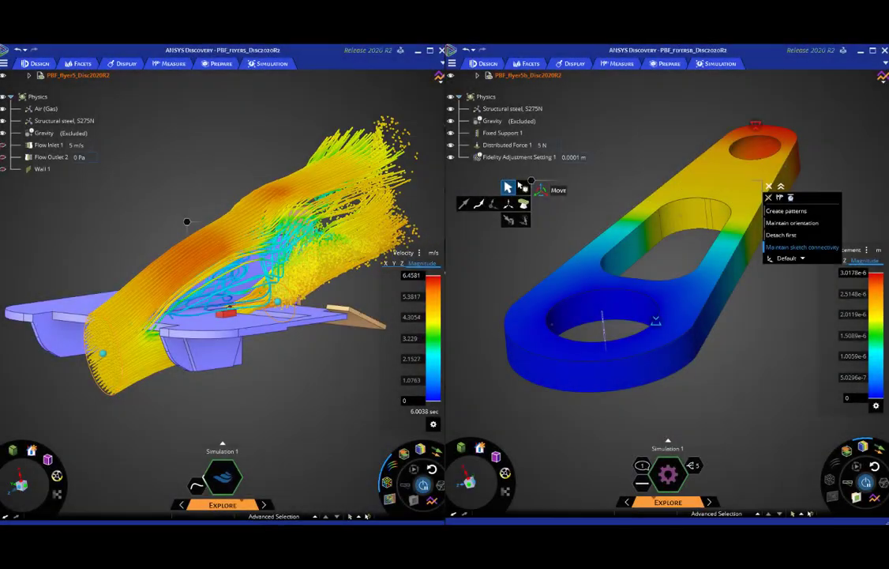
Examine the arm's interior displacement with a section plane moved about 7.01 mm along its length, and turn the section off.
left_click(857, 498)
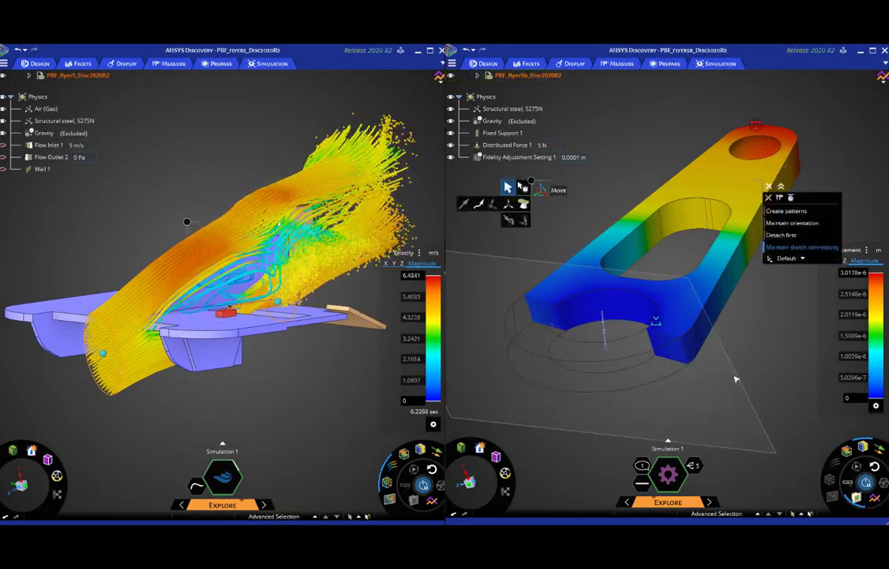
left_click(649, 334)
mouse_move(552, 368)
left_mouse_down()
mouse_move(578, 320)
mouse_move(671, 204)
left_mouse_up()
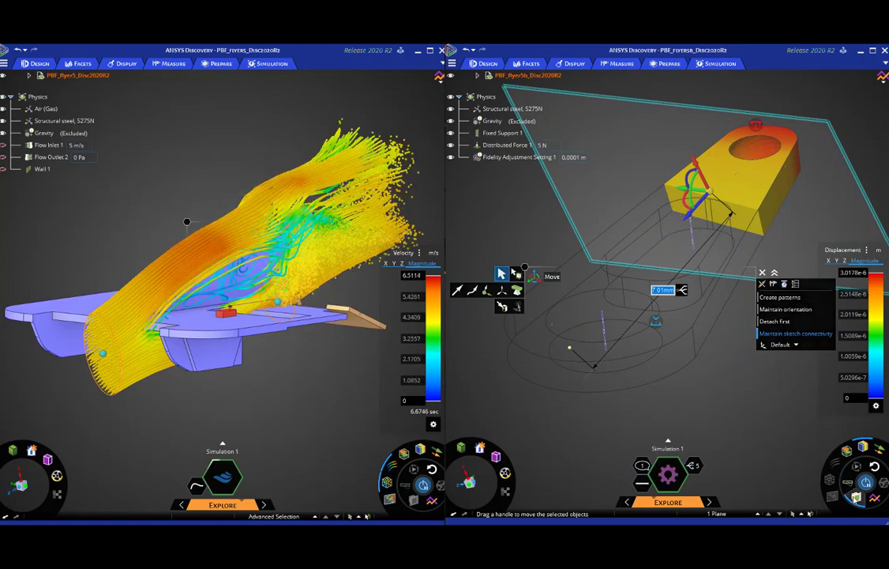
left_click(856, 500)
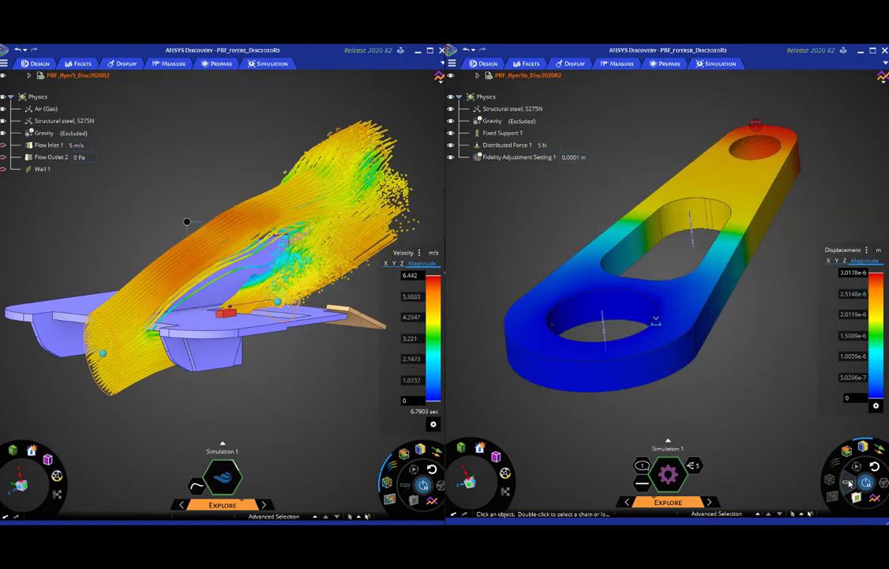